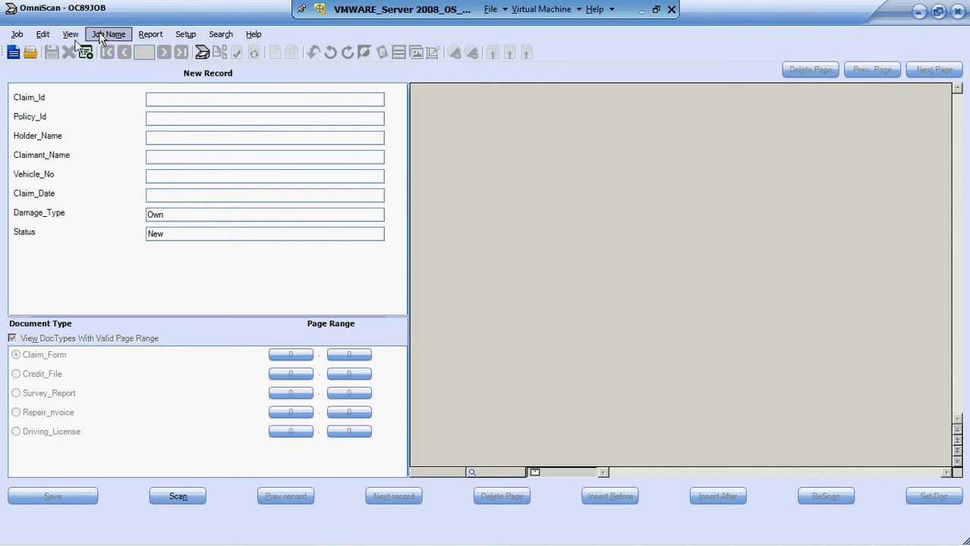
- Close the currently open empty job and agree to delete it
left_click(17, 35)
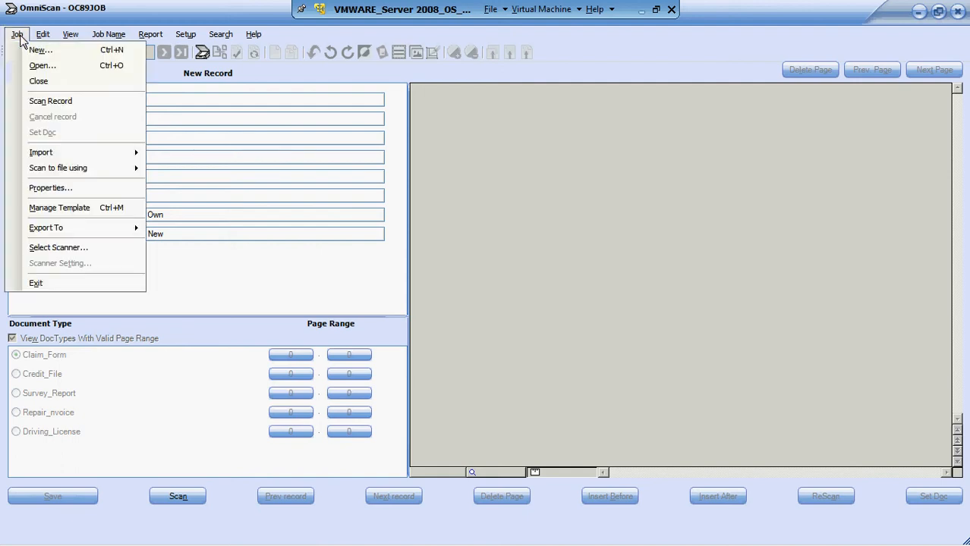
left_click(38, 82)
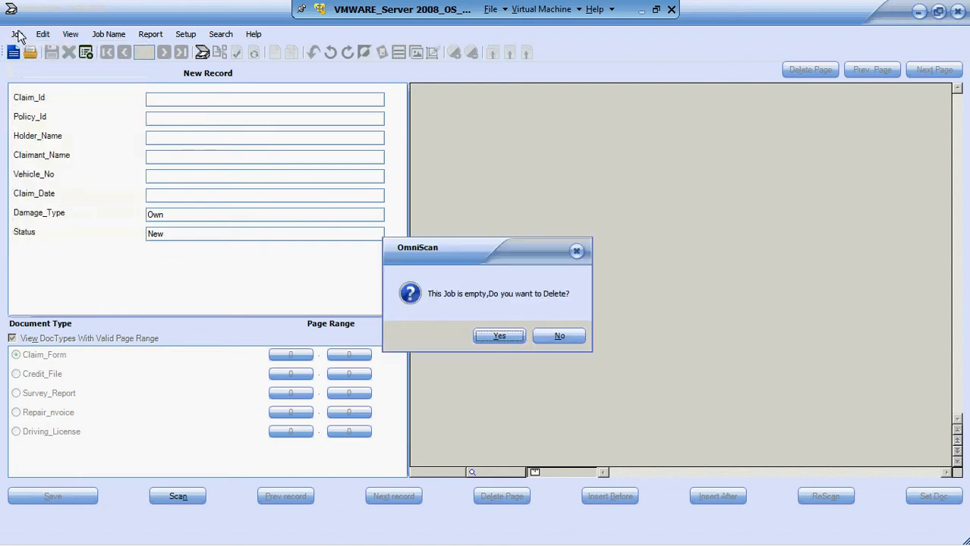
left_click(507, 335)
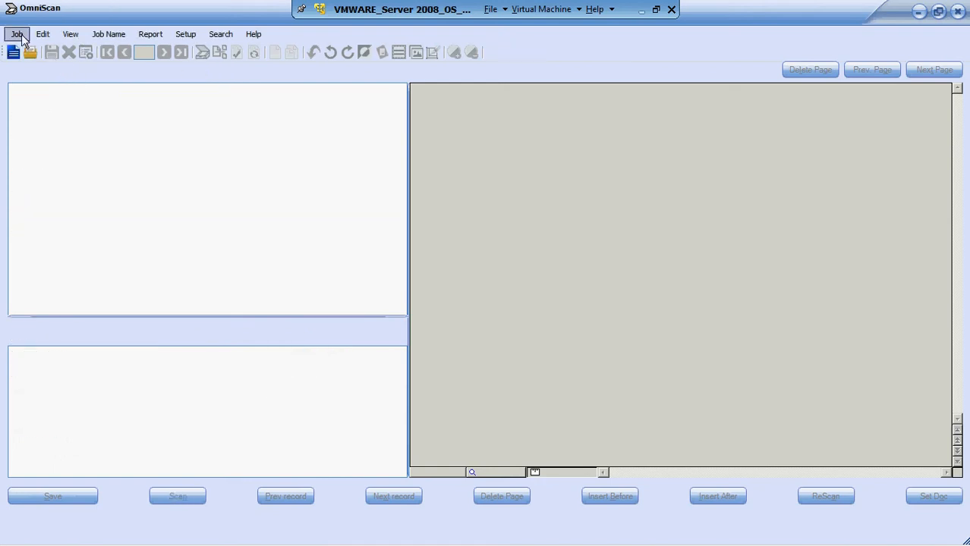
- Create a new job based on the Claim-Template.ini template, keeping the default document location and operator
left_click(18, 34)
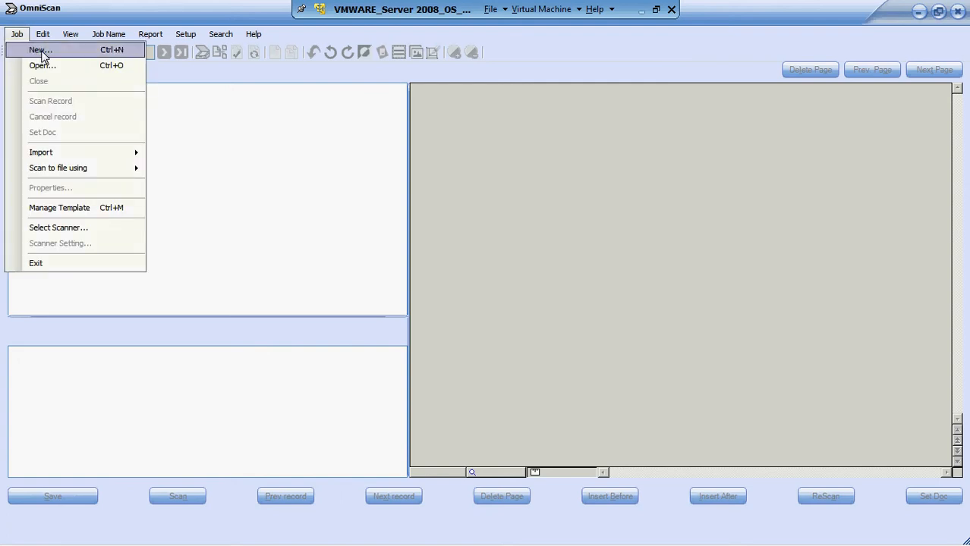
left_click(43, 53)
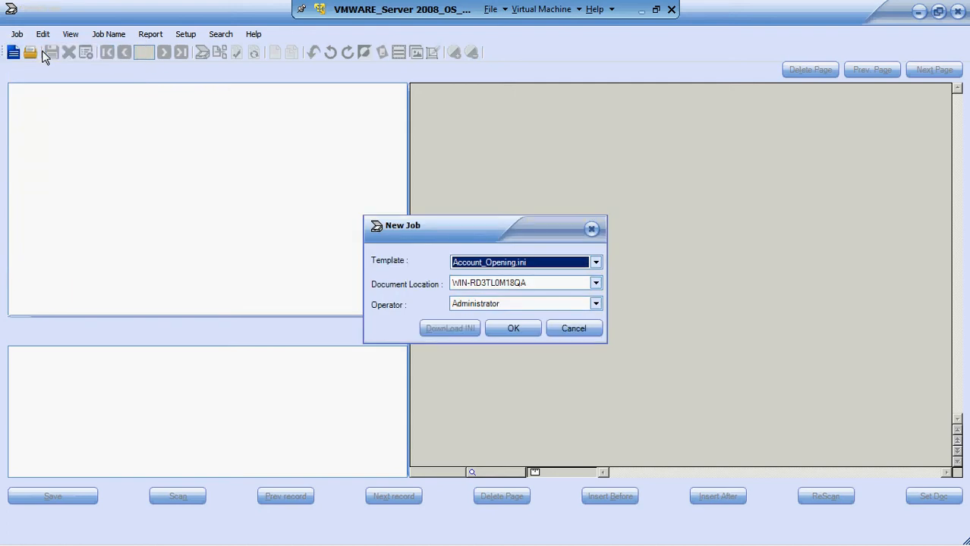
left_click(596, 262)
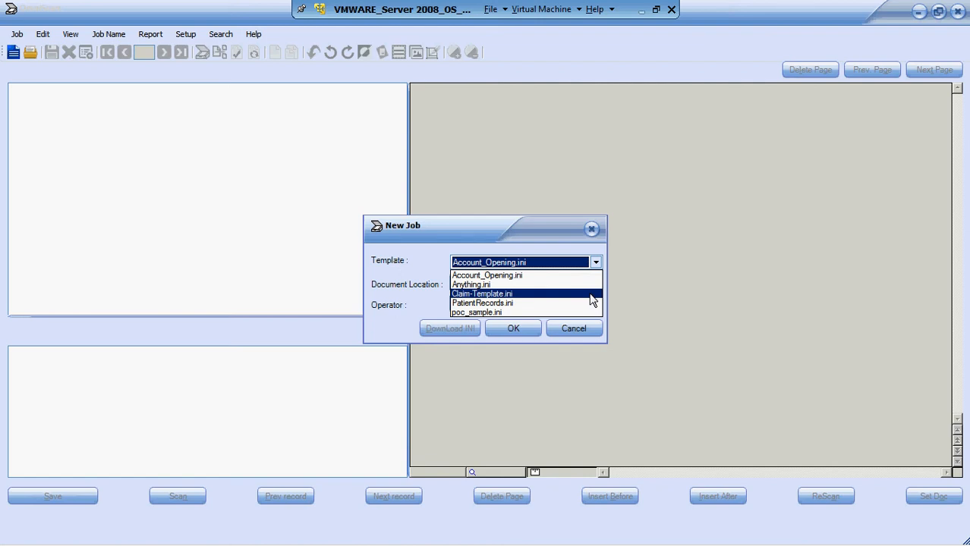
left_click(592, 295)
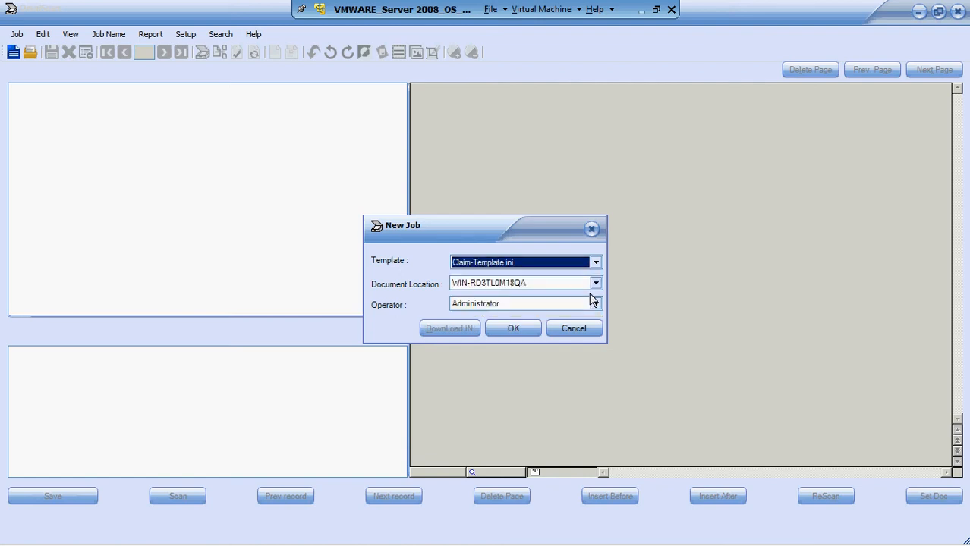
left_click(517, 328)
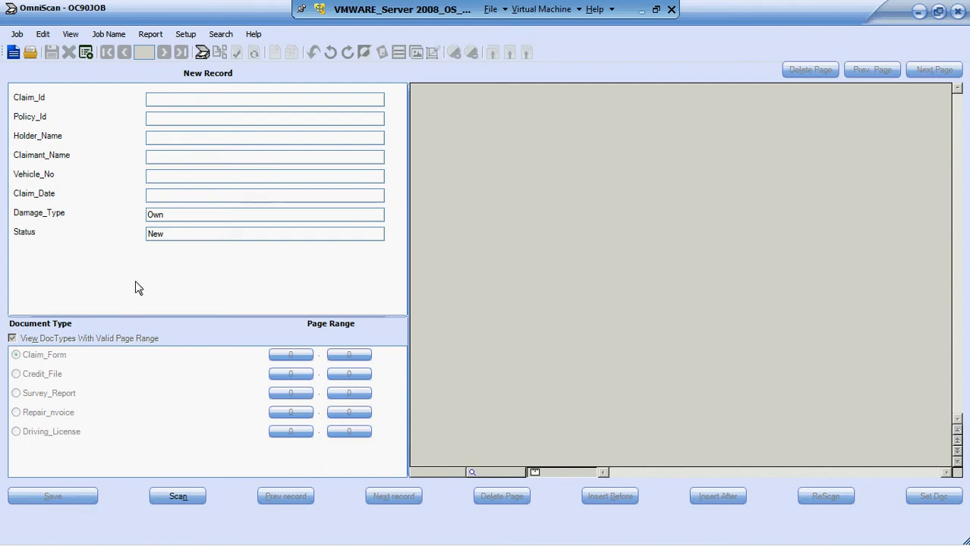
- Import the most recently used TIF document from the AppData folder into the new job
left_click(17, 36)
mouse_move(137, 155)
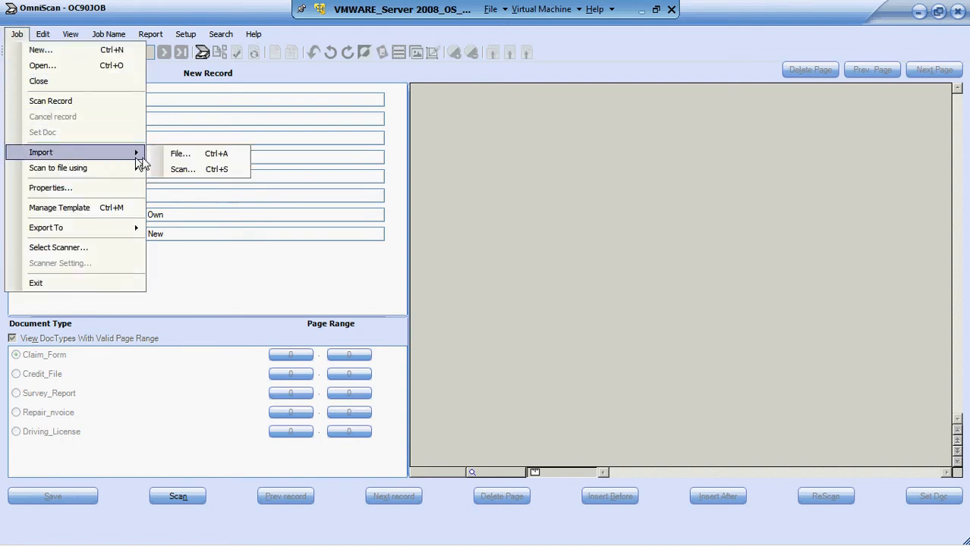
left_click(183, 157)
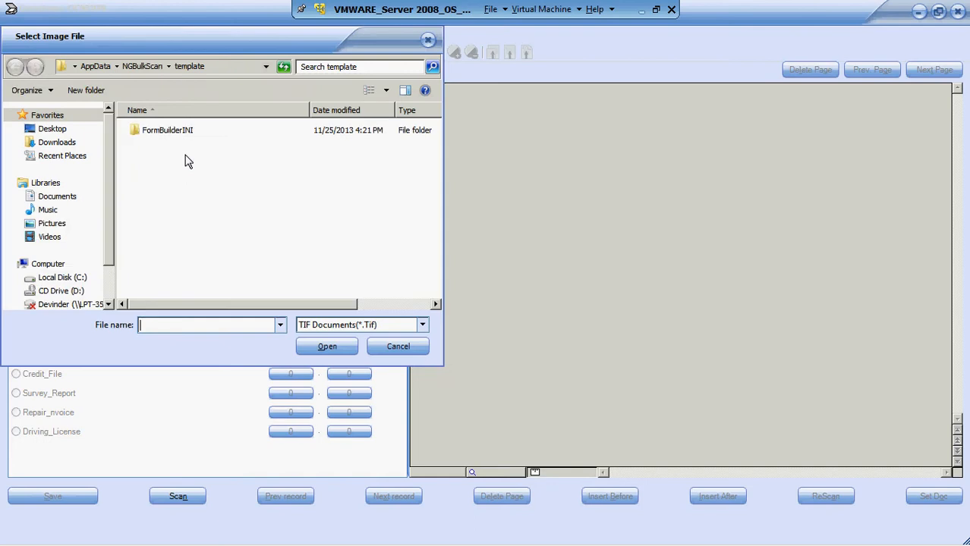
left_click(280, 324)
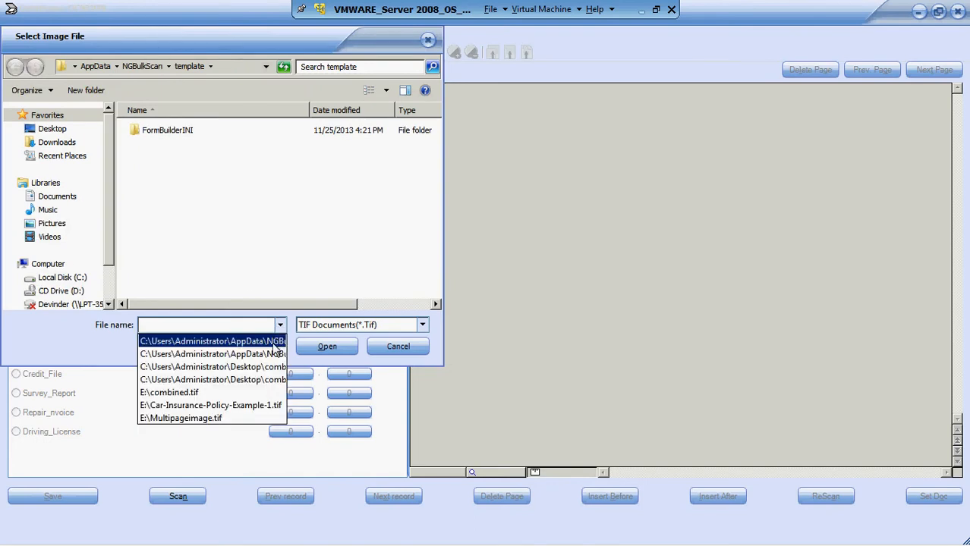
left_click(275, 341)
left_click(324, 347)
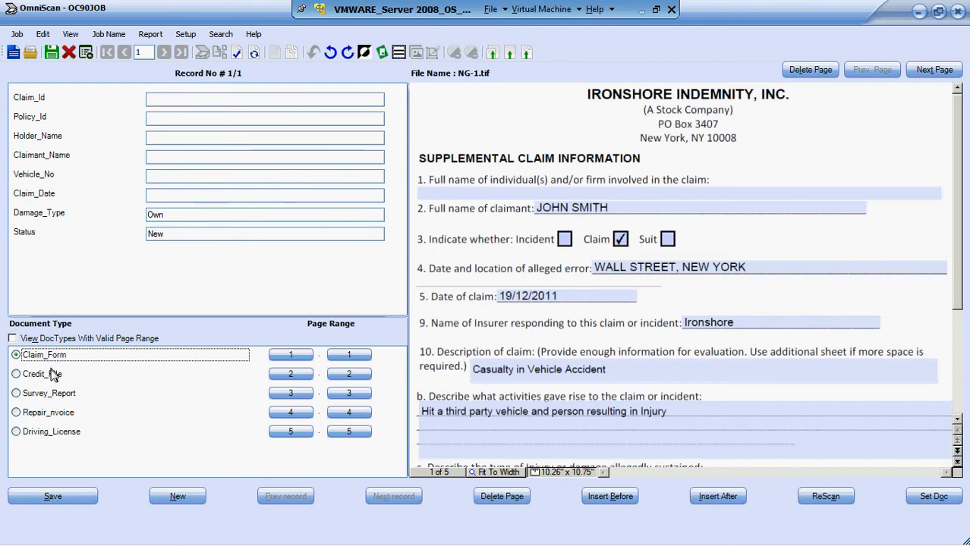
- Review the pages assigned to Credit_File, Survey_Report, Repair_nvoice and Driving_License, and return to Claim_Form
left_click(53, 379)
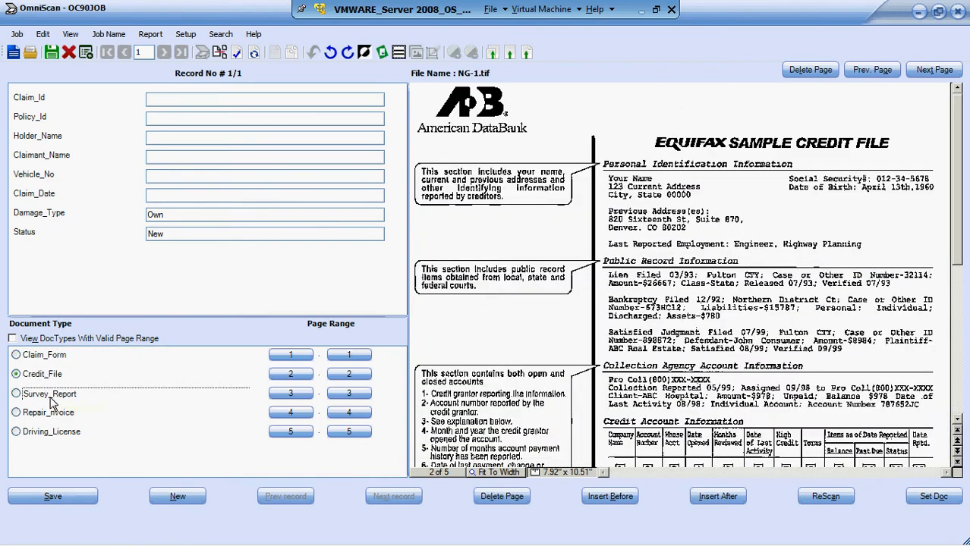
left_click(53, 396)
left_click(50, 415)
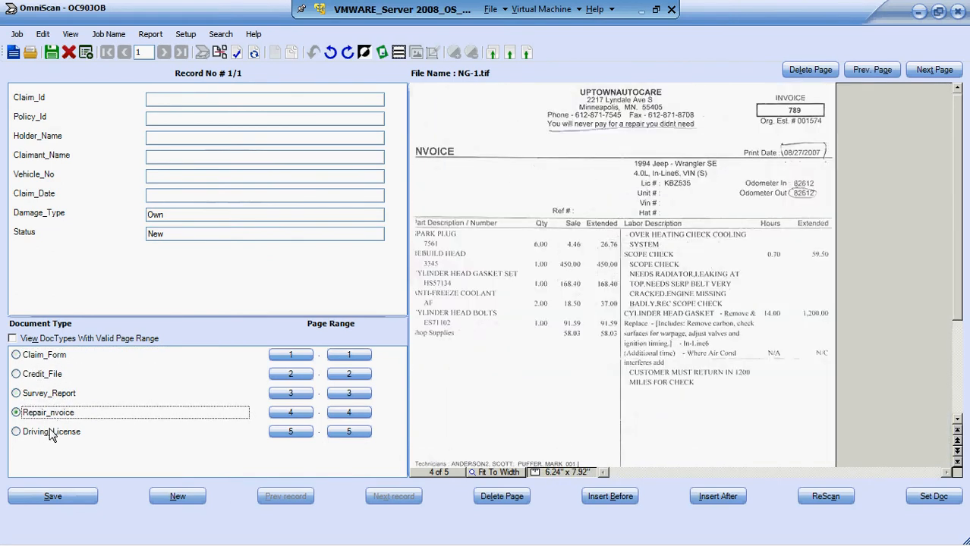
left_click(50, 432)
left_click(46, 356)
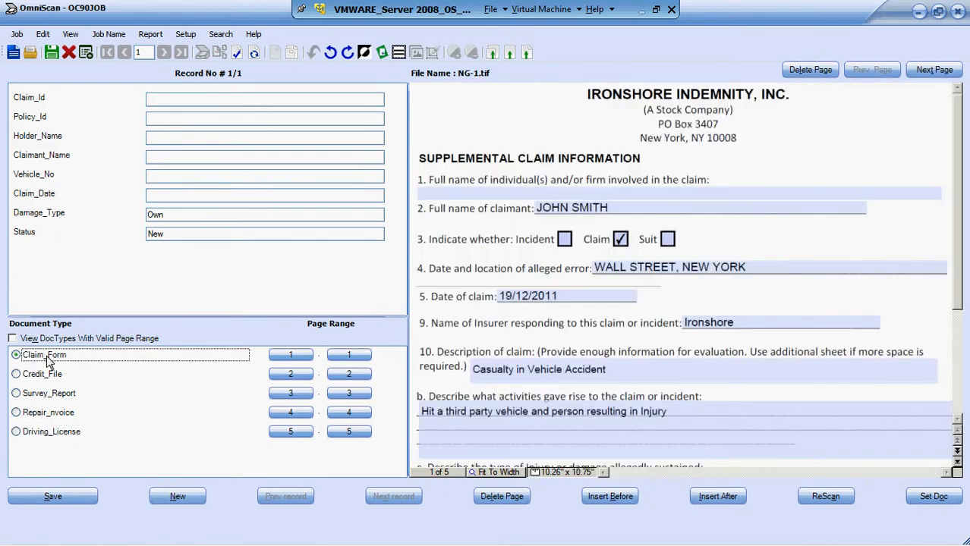
- Fill in the record's Claim_Id and Policy_Id fields with the claim and policy numbers
left_click(221, 100)
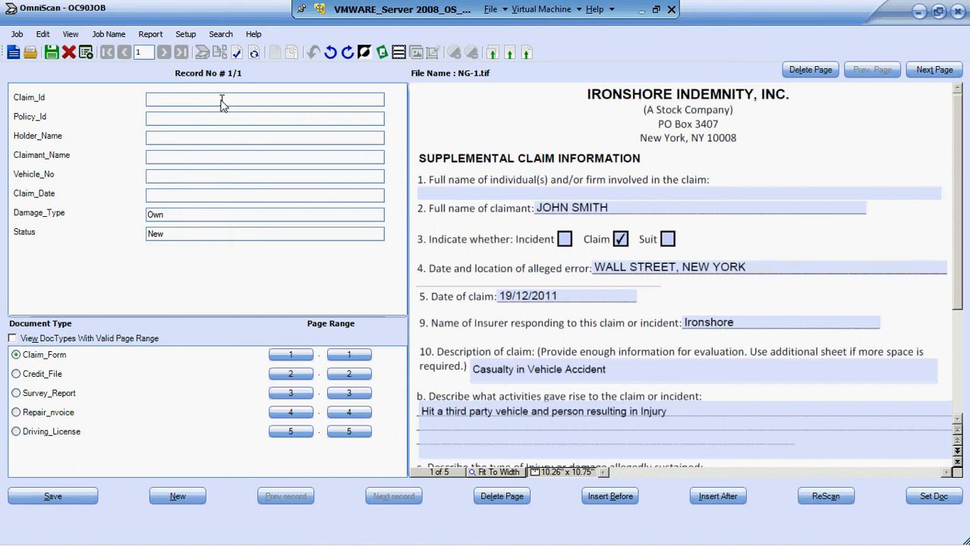
type("181818")
key("Tab")
type("292929")
key("Tab")
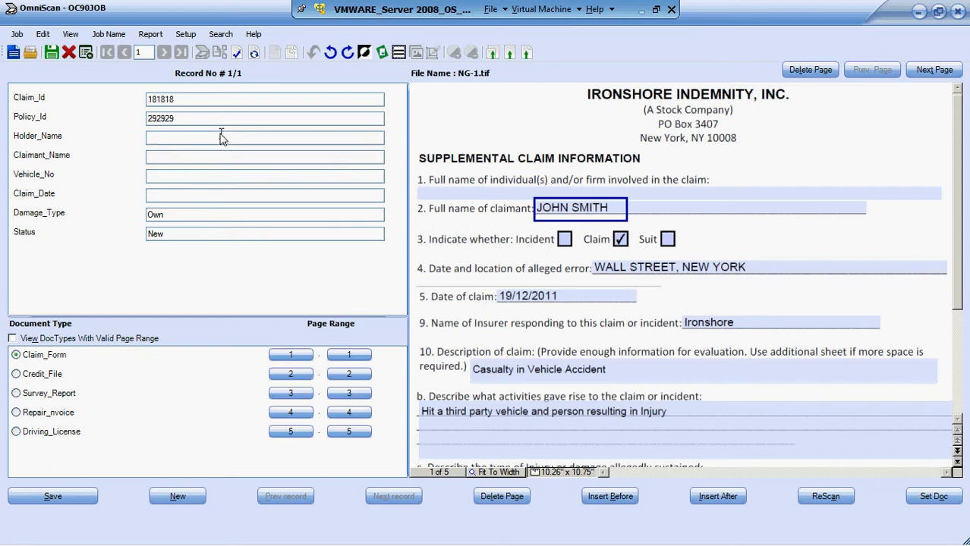
- Enter the claimant's full name from the claim form as both Holder_Name and Claimant_Name
type("JOHN SMITH")
key("Tab")
type("JOHN SMITH")
key("Tab")
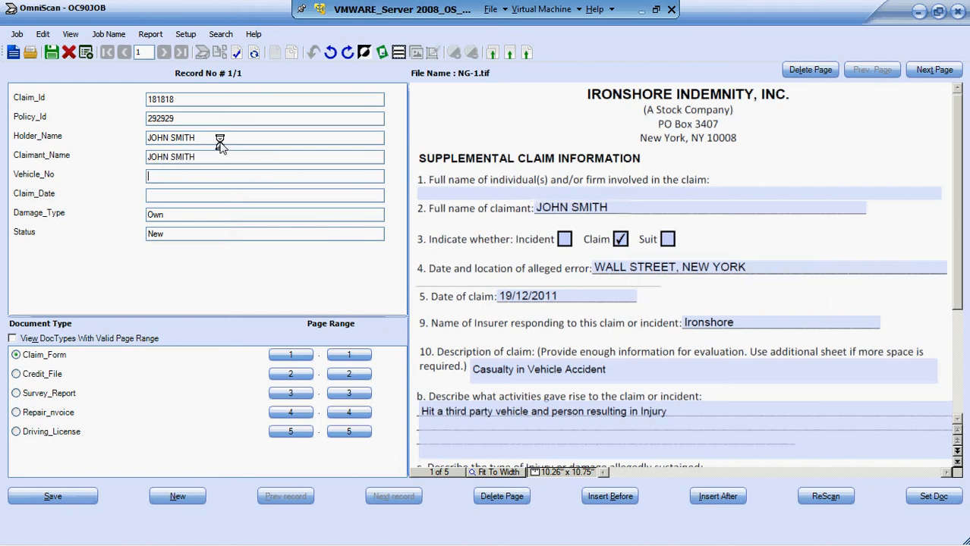
- Enter the vehicle's registration number in Vehicle_No and set Claim_Date to 19/12/11
type("DLI 8505")
key("Tab")
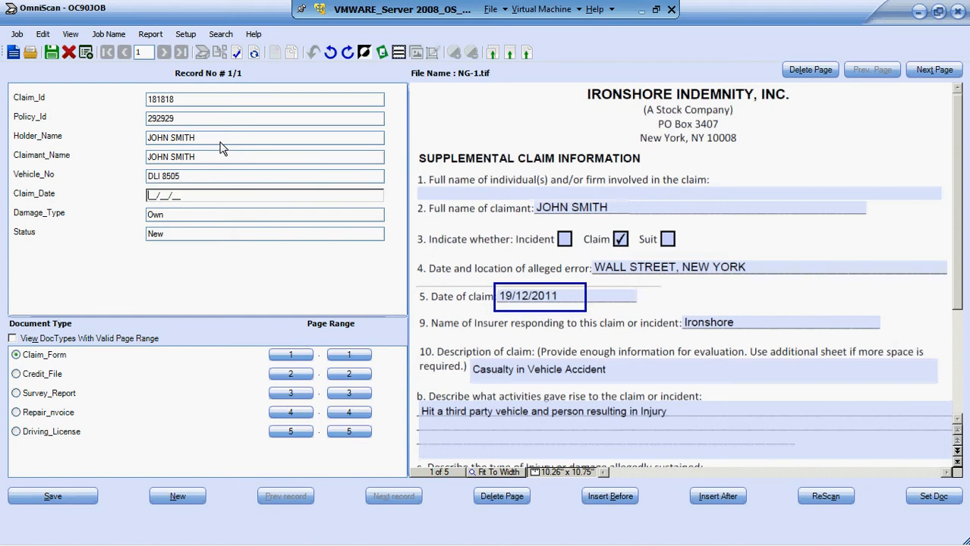
type("19/")
type("12/")
type("20")
key("BackSpace")
key("BackSpace")
type("11")
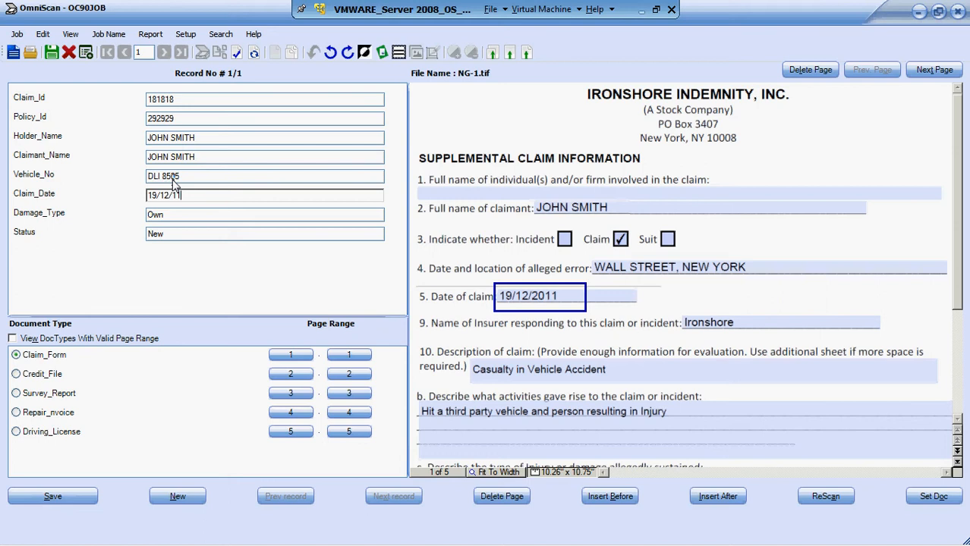
- Start exporting the current record to SharePoint, saving the changed record first
left_click(18, 35)
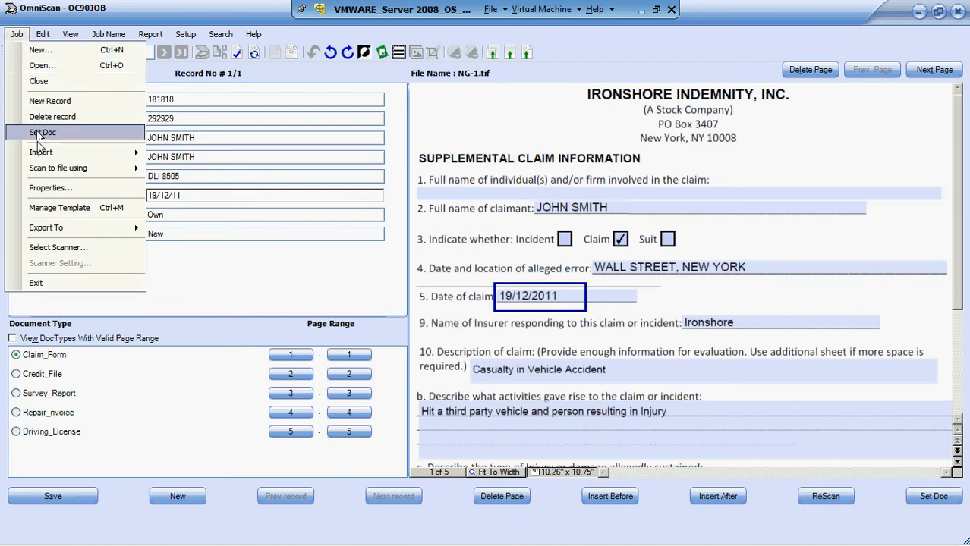
mouse_move(54, 231)
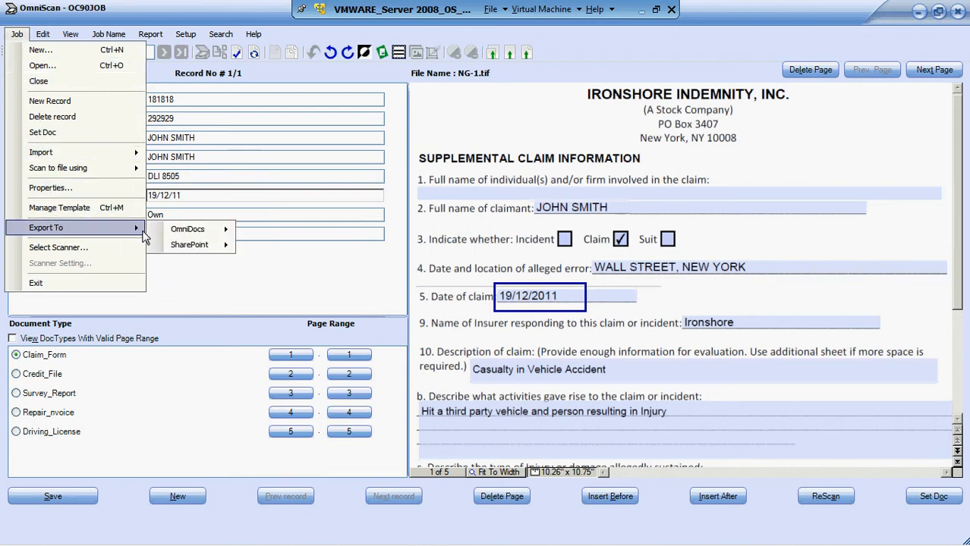
mouse_move(180, 250)
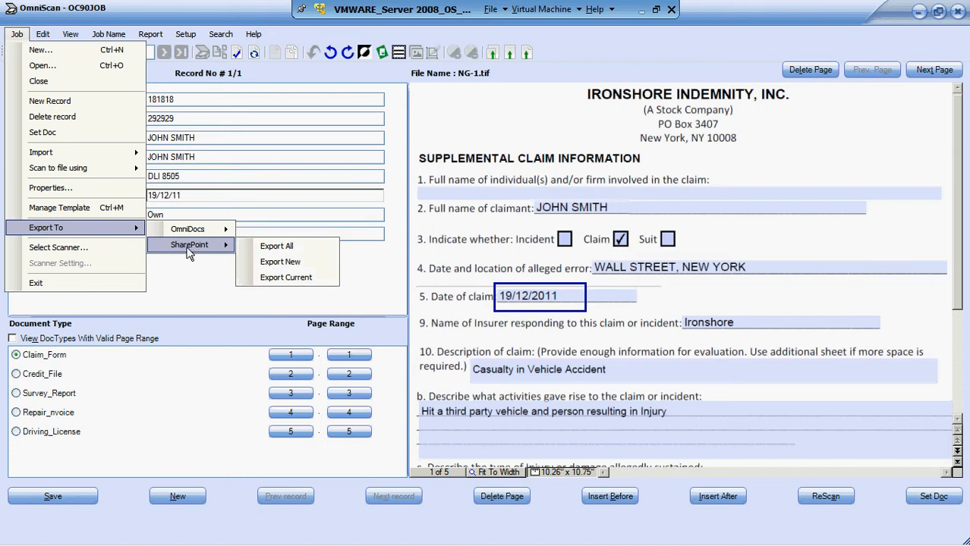
left_click(300, 283)
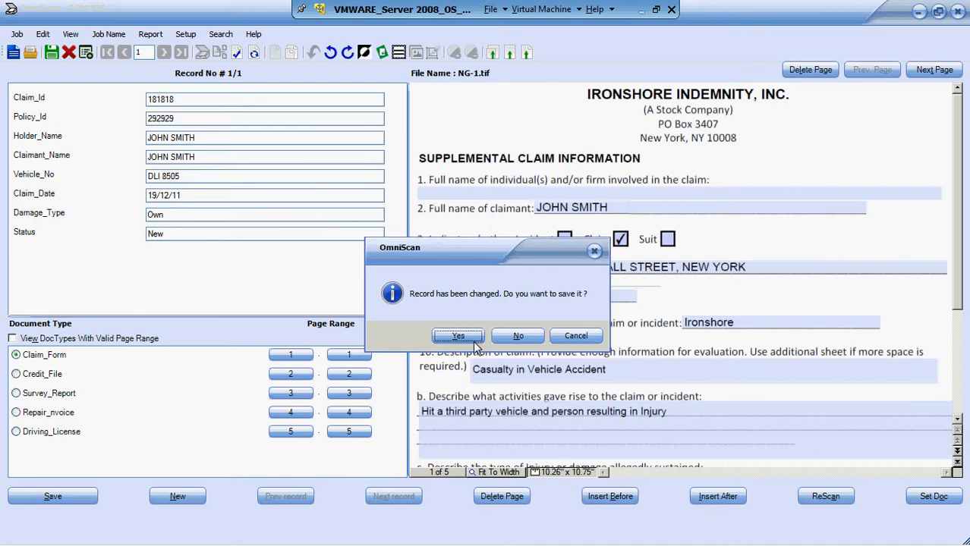
left_click(473, 339)
- Log in to the omniscan/OmniScan_DL SharePoint library with the administrator user name and the account password to run the export
left_click(506, 284)
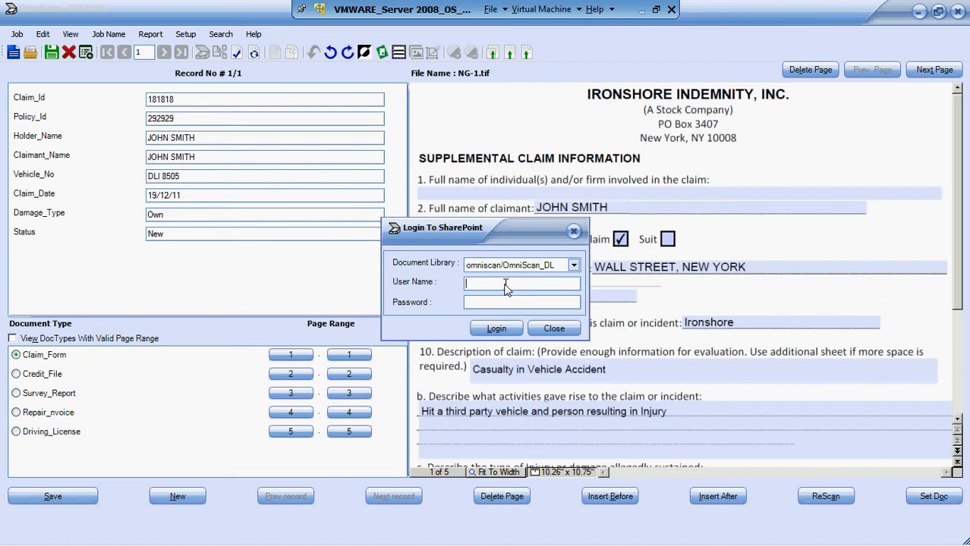
type("administrato")
type("********")
left_click(496, 328)
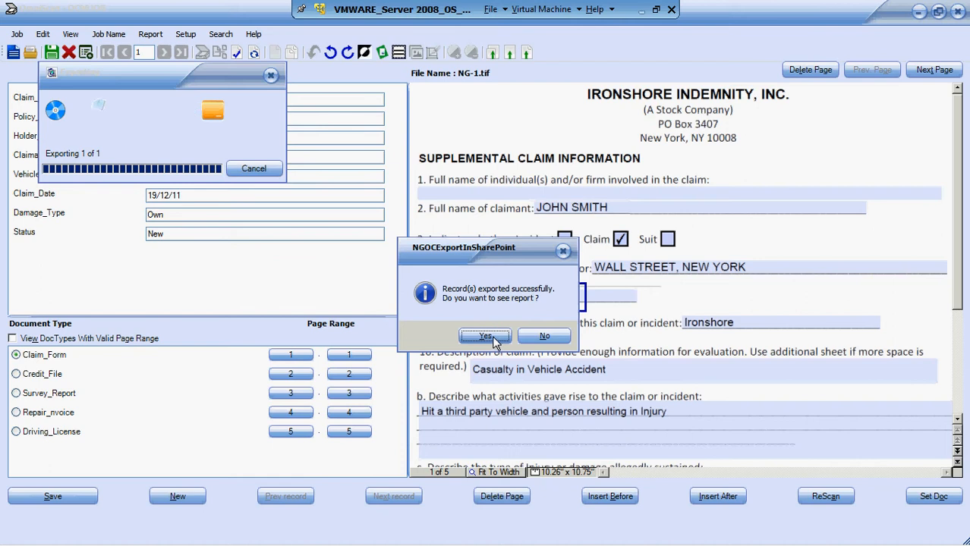
- Open the export report in a maximized window and examine the folder path created for the exported record
left_click(491, 337)
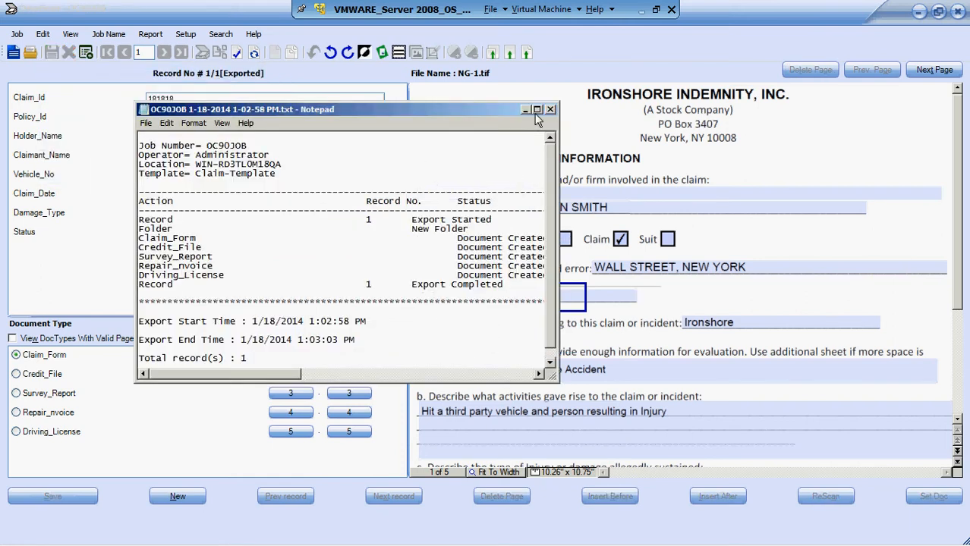
left_click(536, 110)
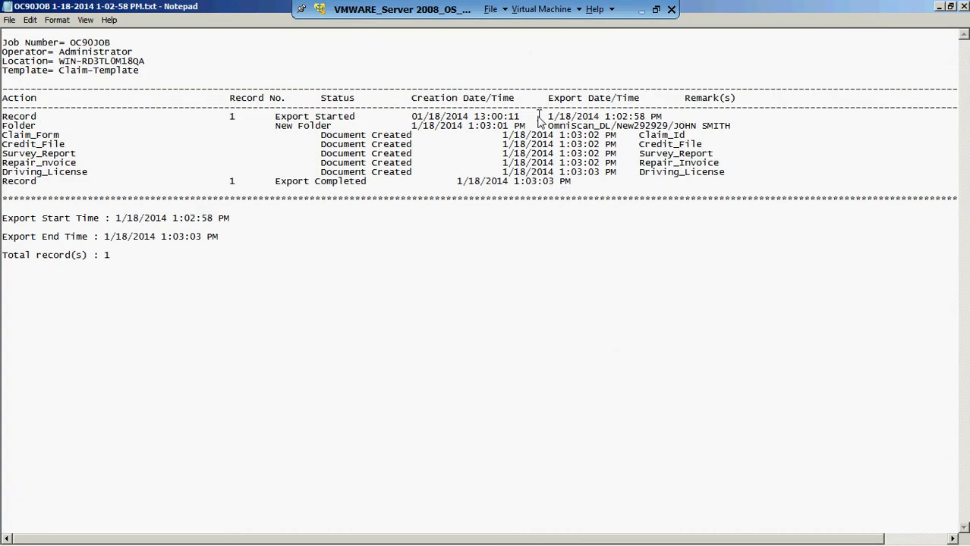
left_click_drag(548, 126, 731, 127)
left_click(733, 127)
left_click_drag(731, 128, 547, 135)
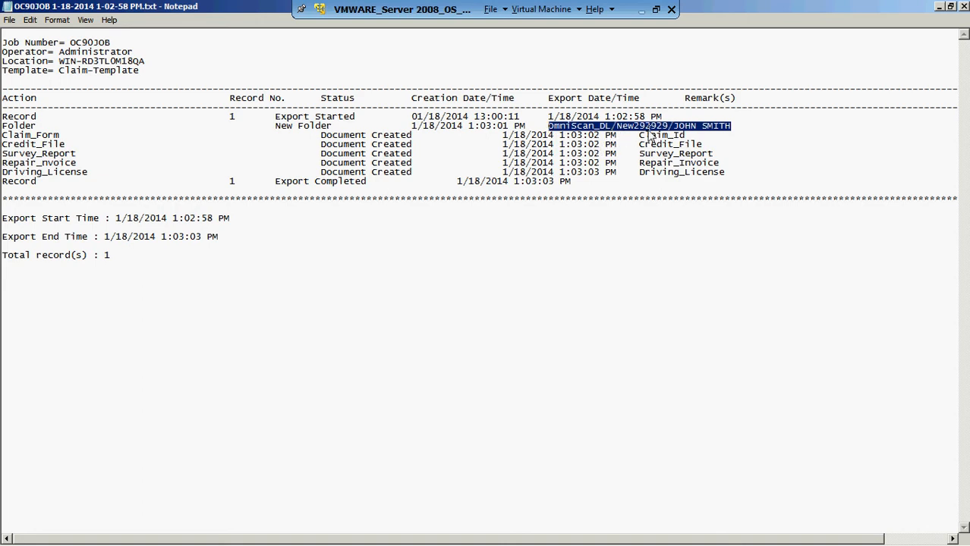
left_click(714, 132)
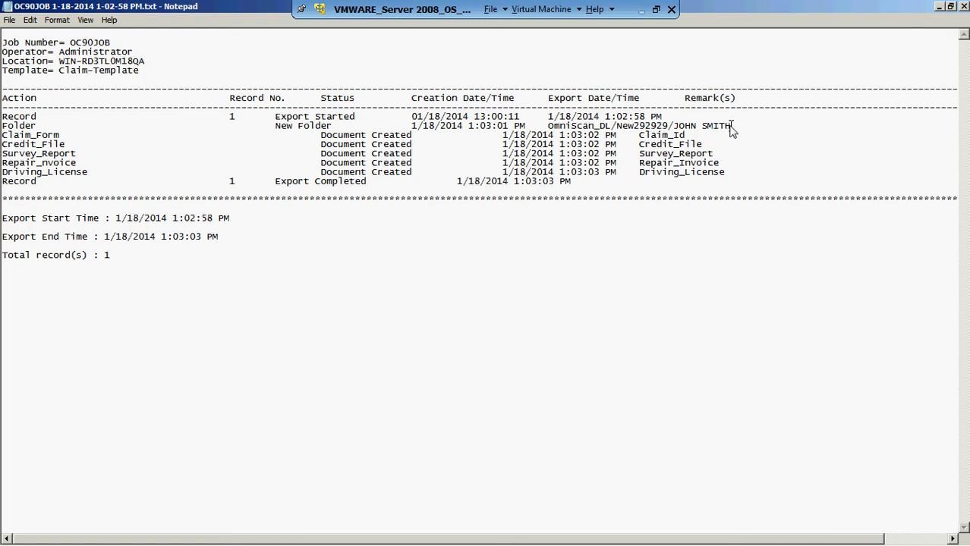
left_click_drag(730, 127, 673, 129)
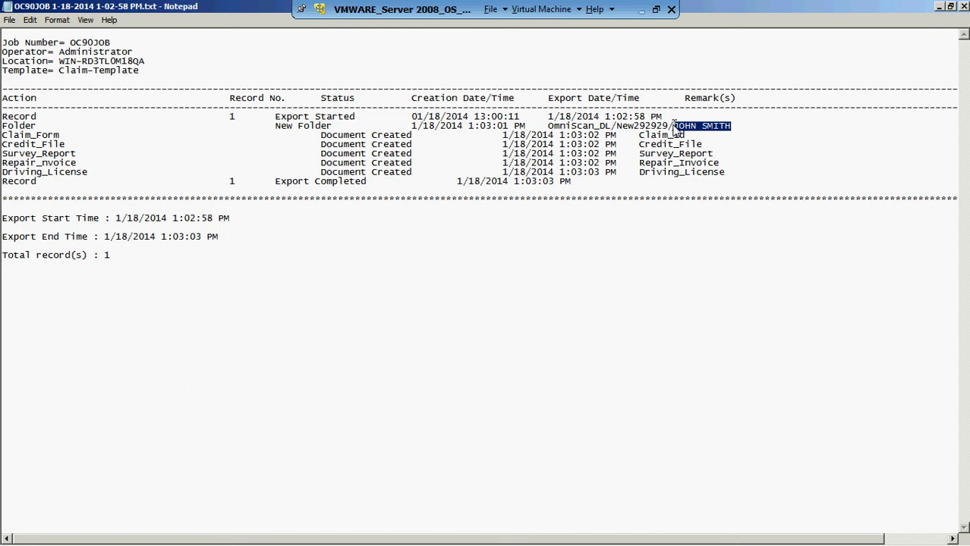
- Switch to OmniScan to compare the record's Holder_Name with the folder name in the report, and return to the report
key("alt+Tab")
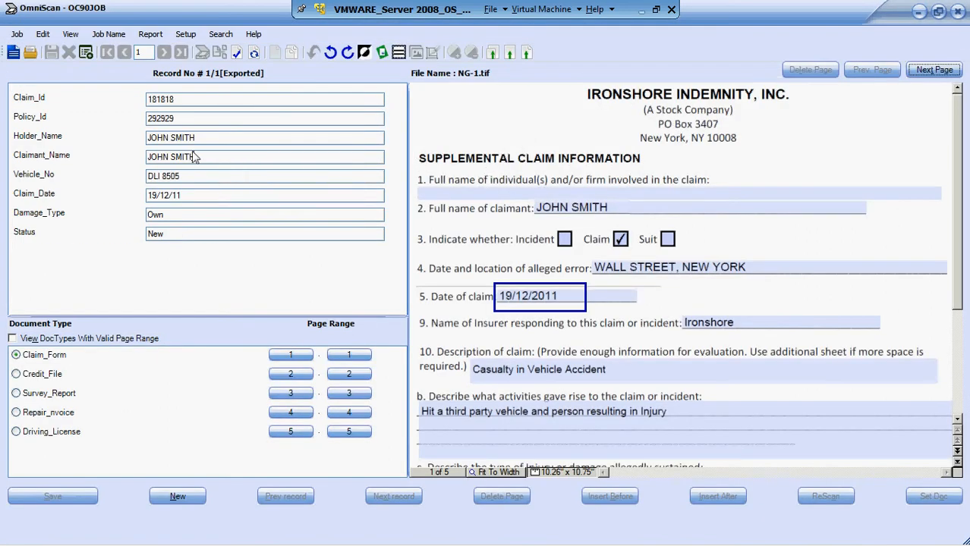
left_click(197, 138)
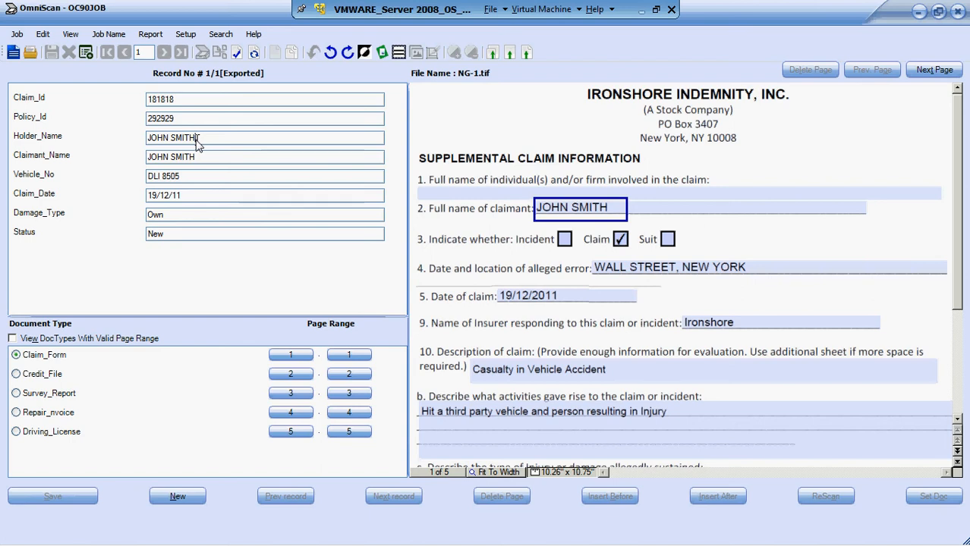
key("alt+Tab")
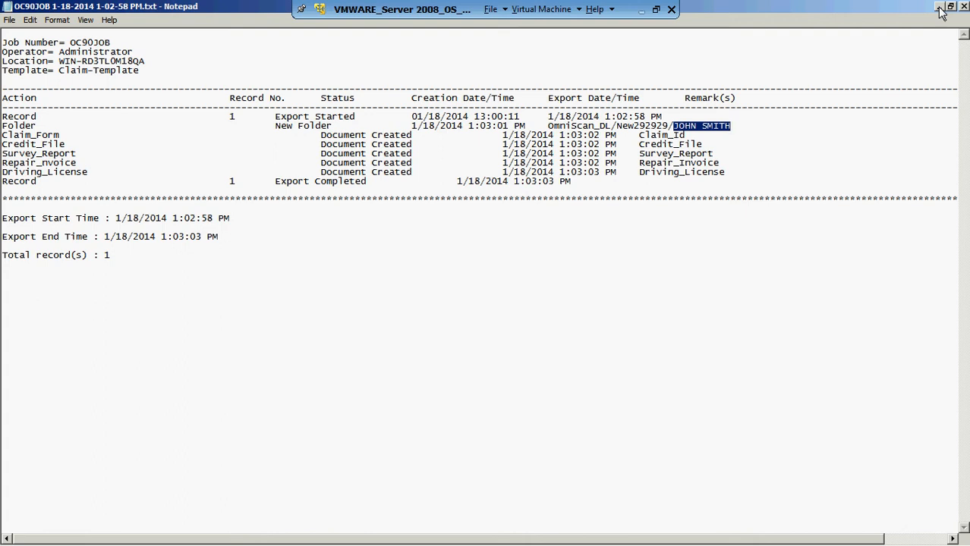
- Switch to SharePoint in Internet Explorer and open the OmniScan_DL library of the omniscan site through the personal site
key("alt+Tab")
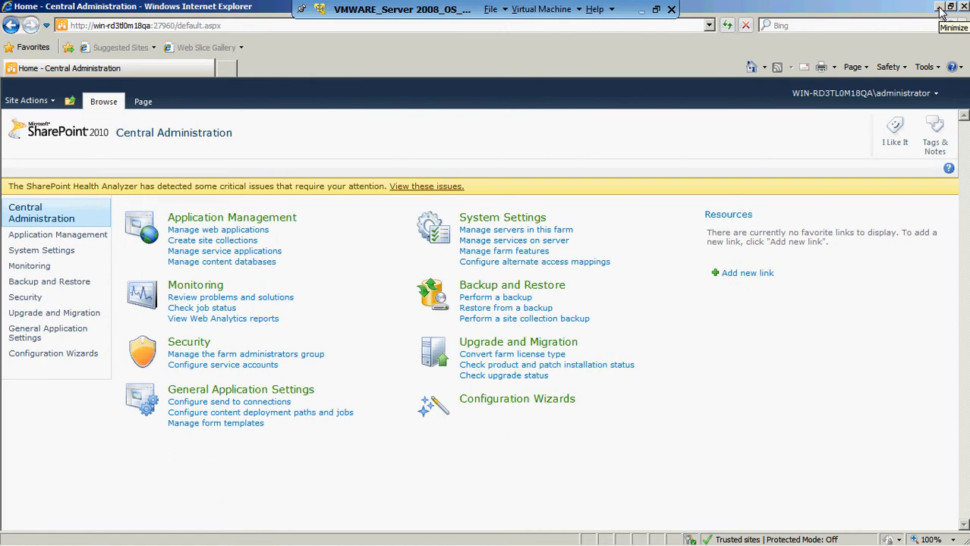
left_click(932, 93)
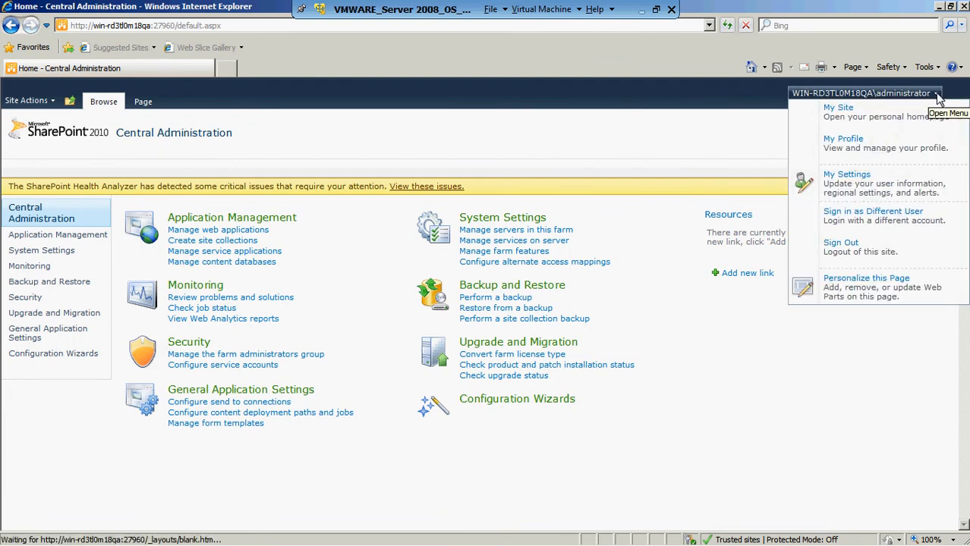
left_click(899, 118)
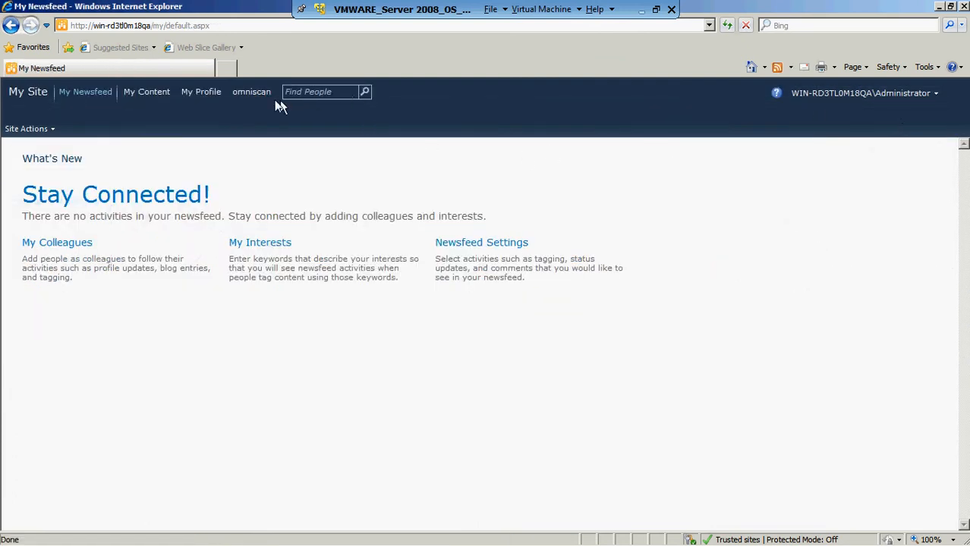
left_click(250, 94)
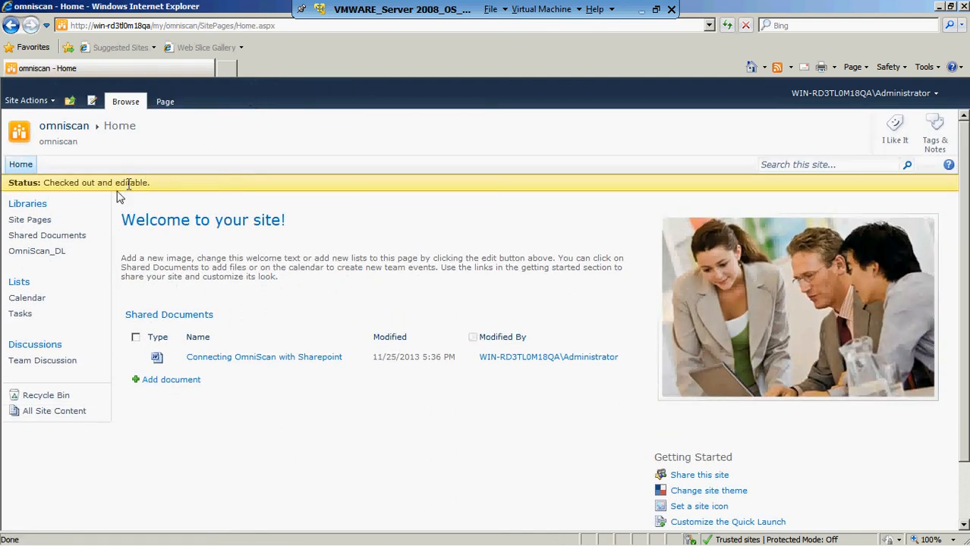
left_click(40, 256)
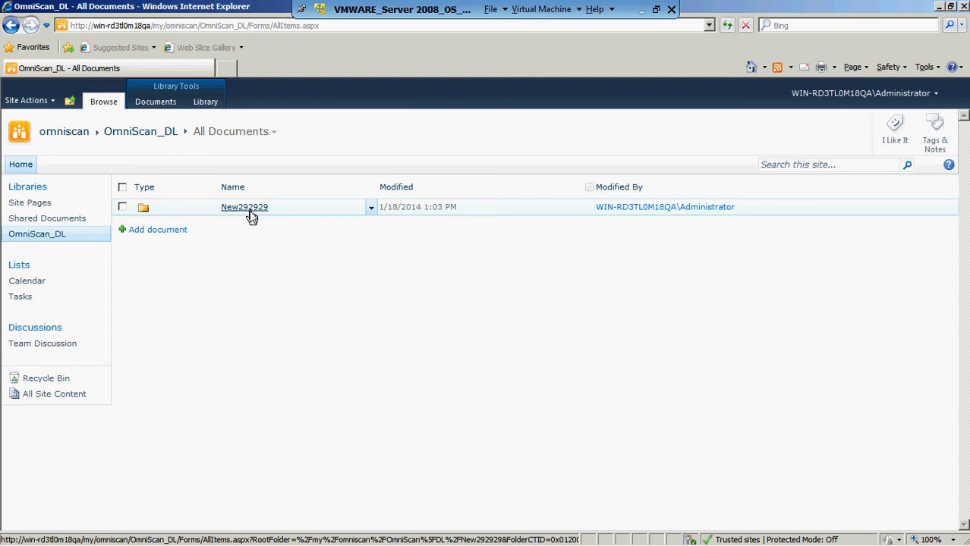
- Switch to OmniScan to compare the record's Policy_Id with the exported folder's name, and return to the SharePoint library
key("alt+Tab")
key("alt+Tab")
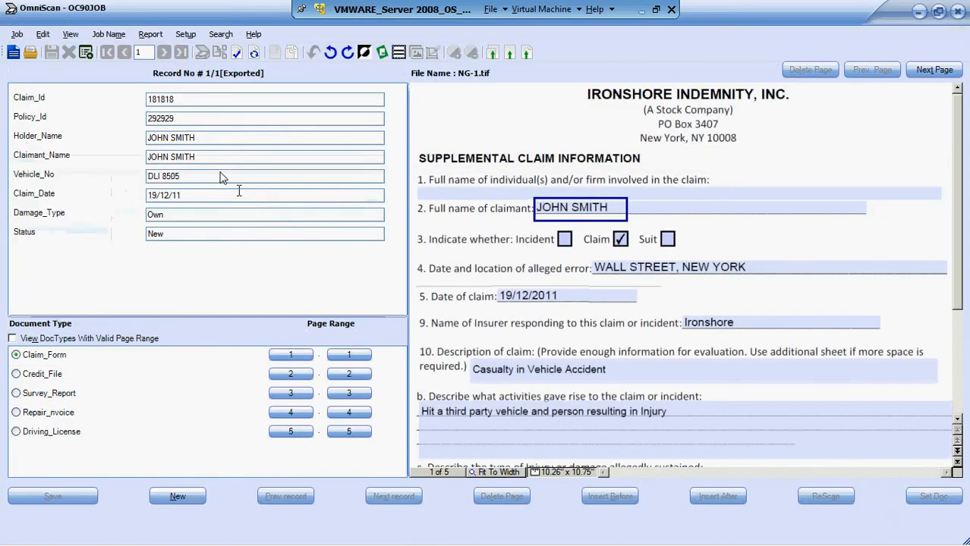
left_click(176, 119)
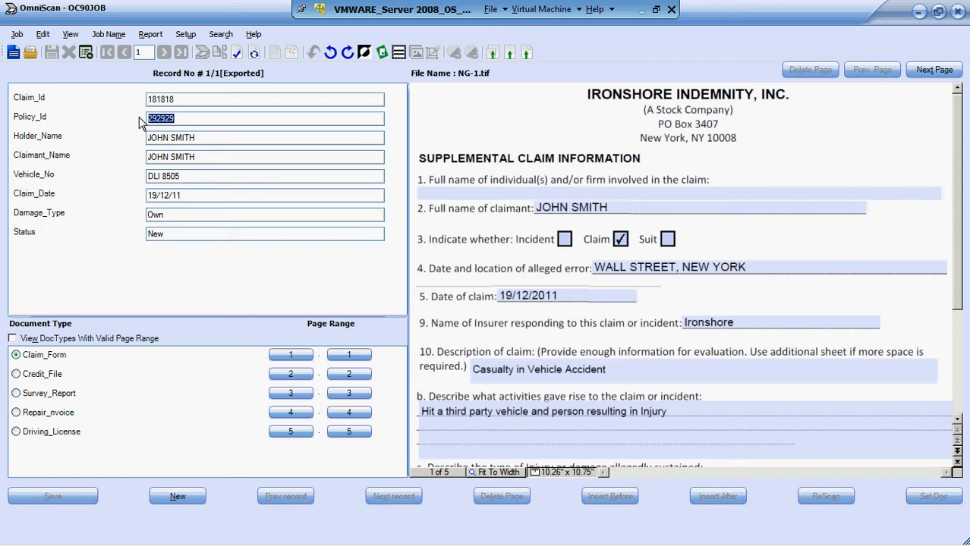
key("alt+Tab")
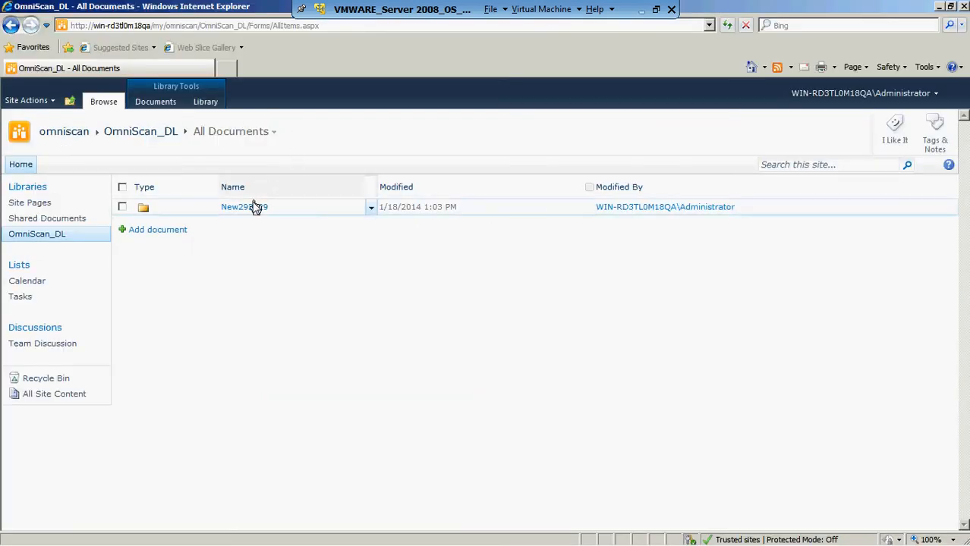
- Open the exported record's folder, its subfolder named after the policy holder, and the Claim_Id document inside
left_click(251, 209)
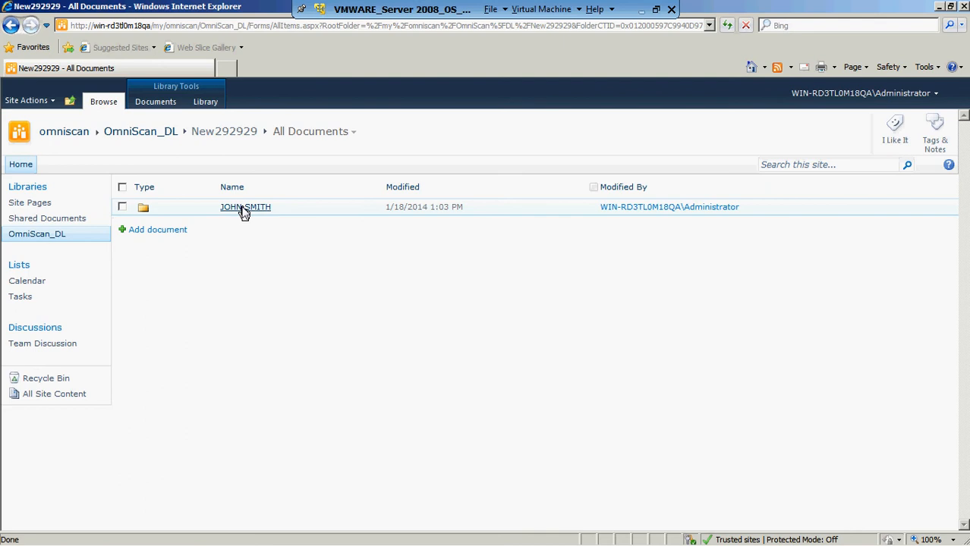
left_click(242, 210)
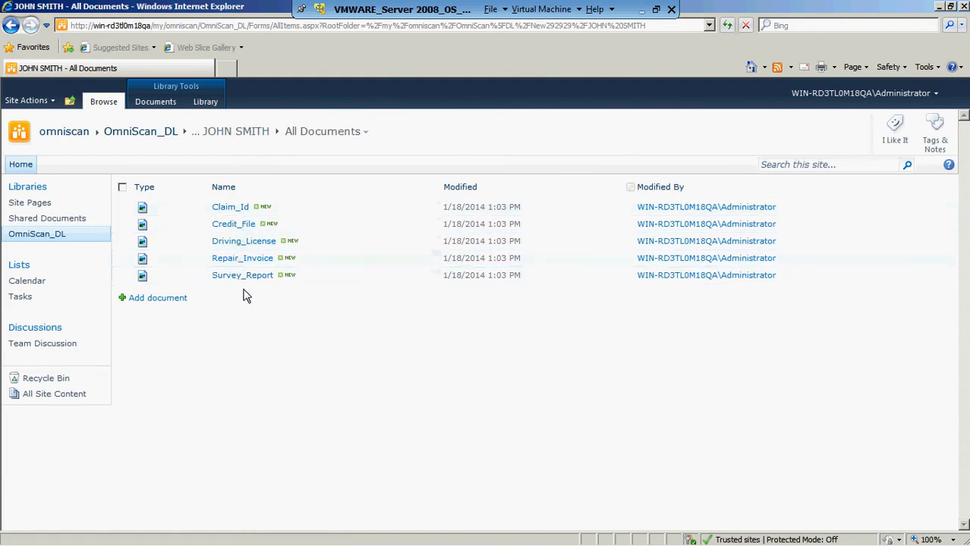
left_click(232, 209)
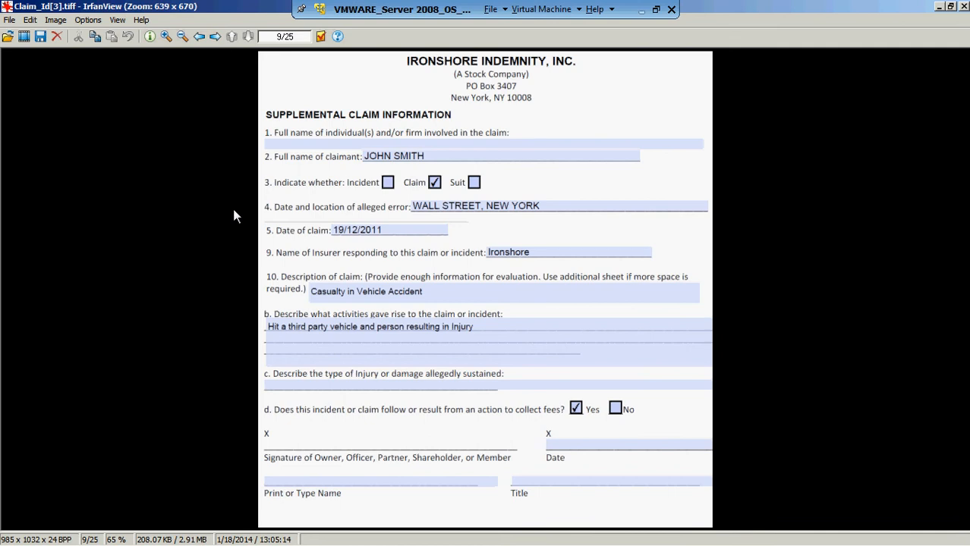
- Compare the exported Claim_Id image with the scanned claim form in OmniScan, ending in OmniScan
key("alt+Tab")
key("alt+Tab")
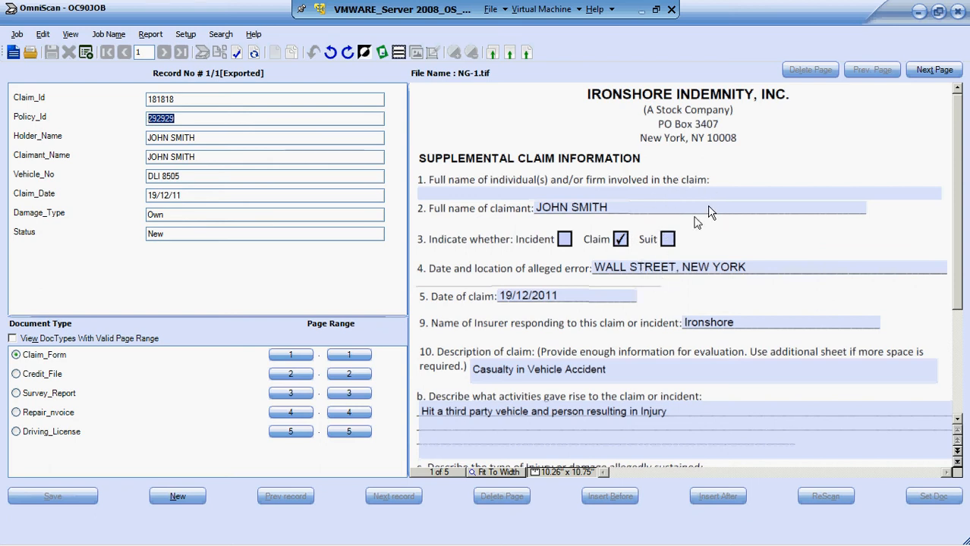
key("alt+Tab")
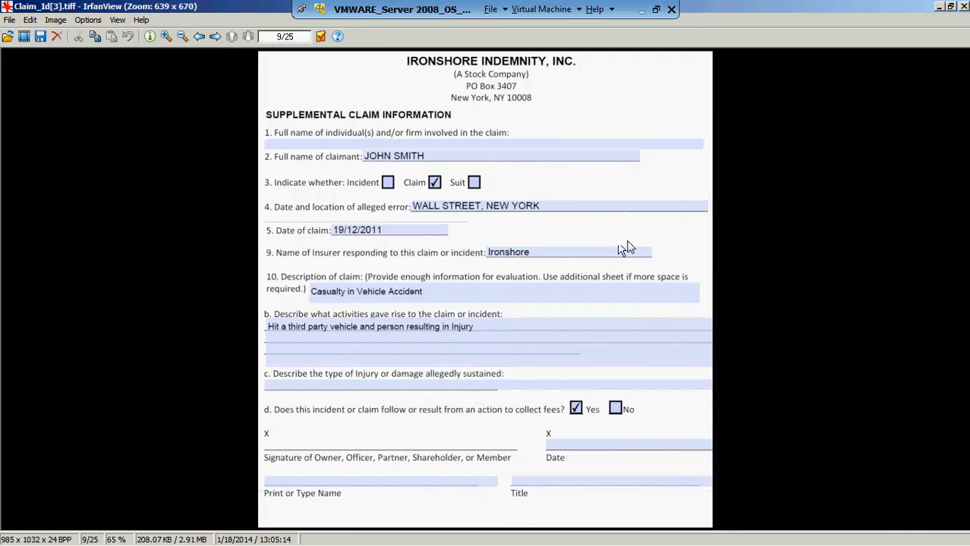
key("alt+Tab")
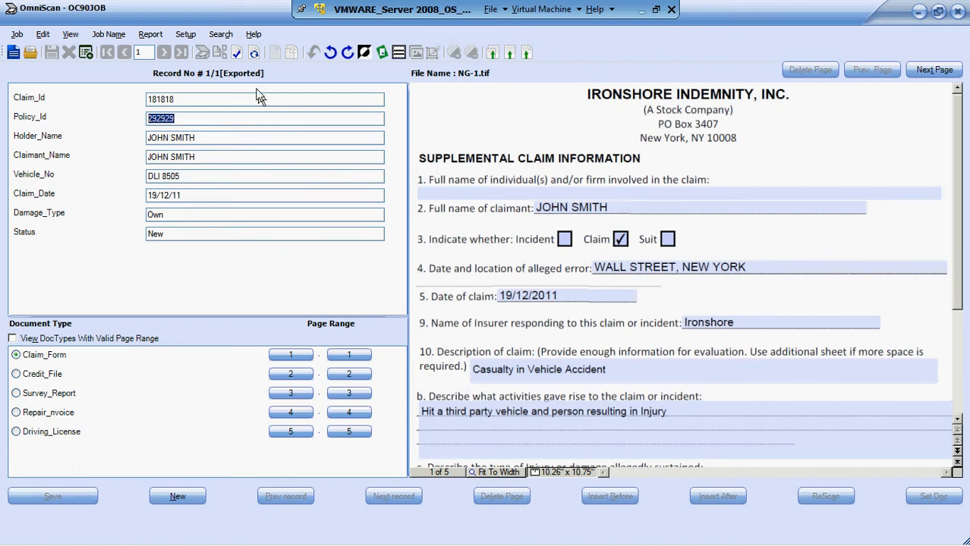
- Open the existing template Claim-Template.ini for managing
left_click(17, 35)
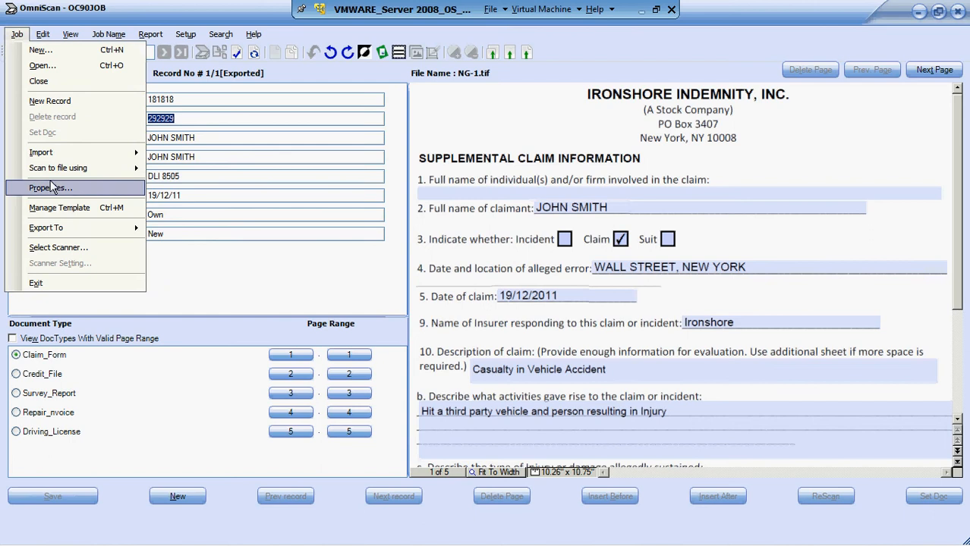
left_click(71, 215)
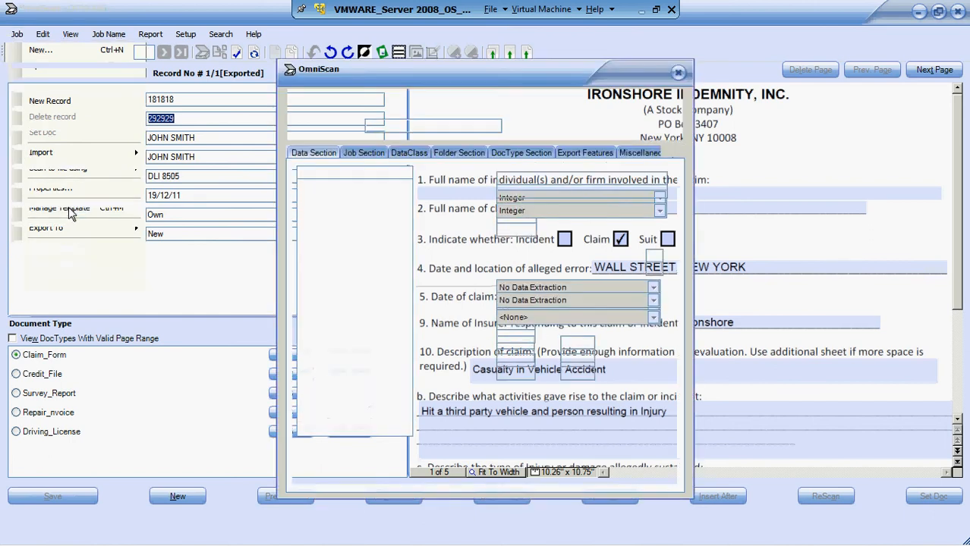
left_click(416, 111)
left_click(509, 126)
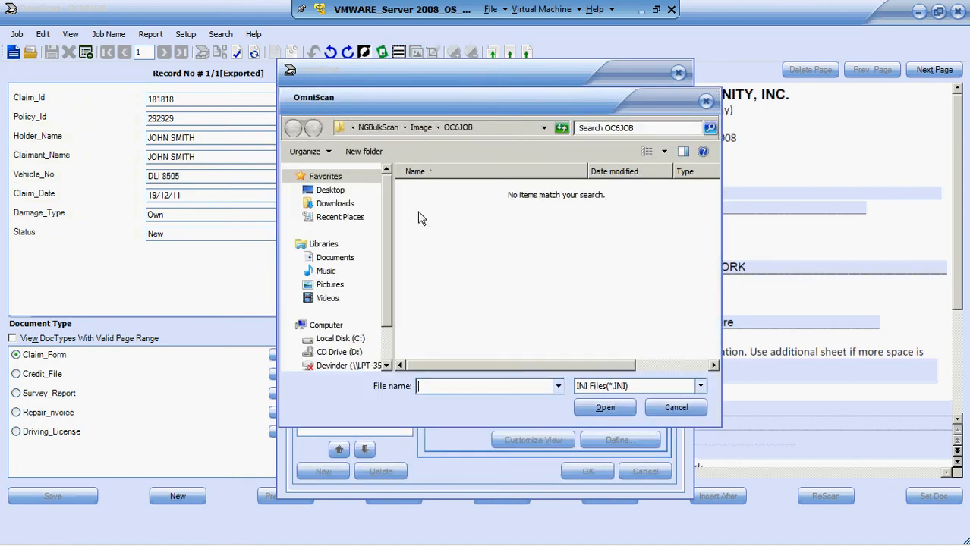
left_click(557, 386)
left_click(551, 404)
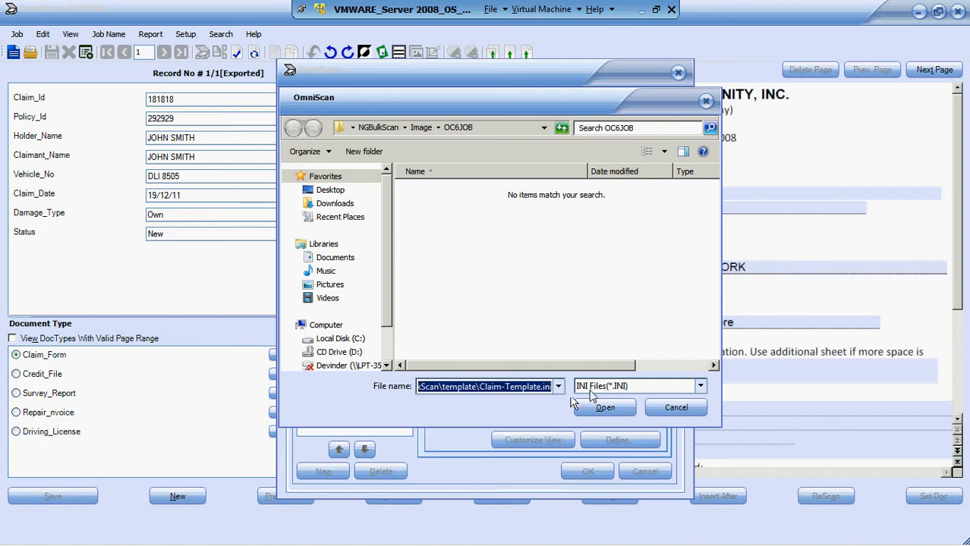
left_click(606, 407)
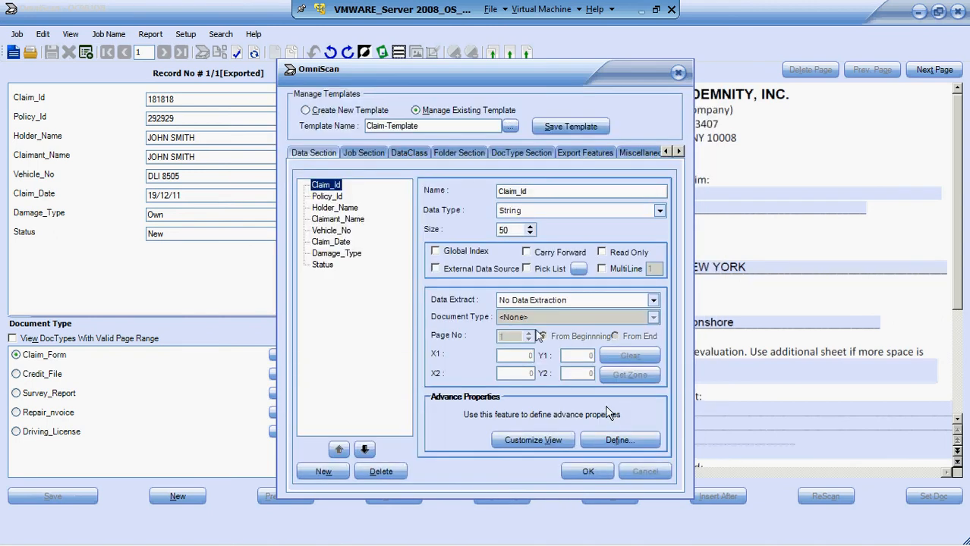
- Review the template's Policy_Id and Claim_Id data fields and the index fields of the Claims data class
left_click(336, 196)
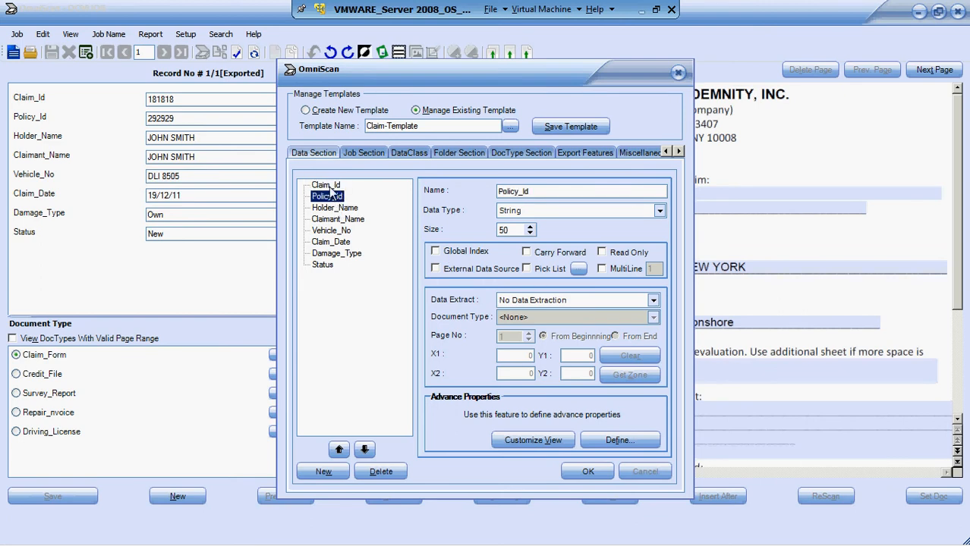
left_click(329, 185)
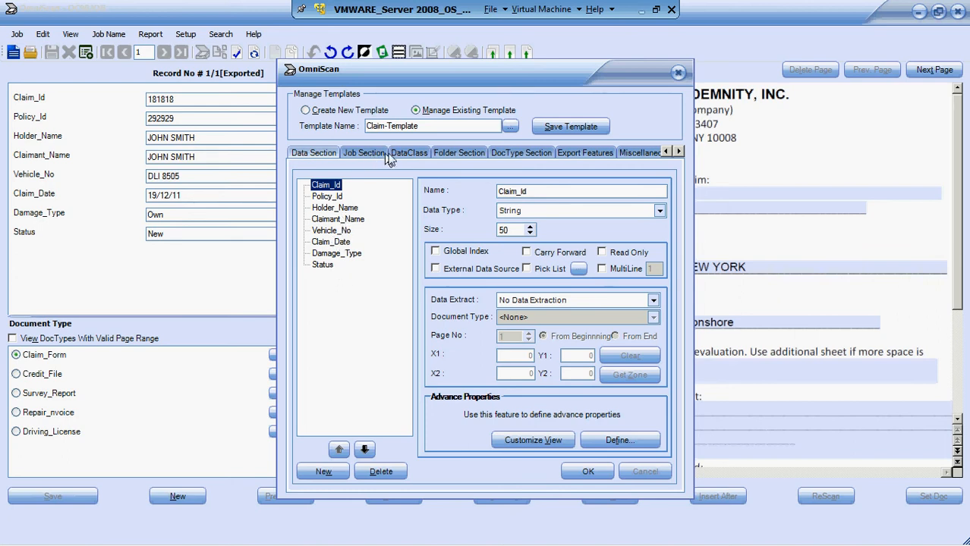
left_click(406, 154)
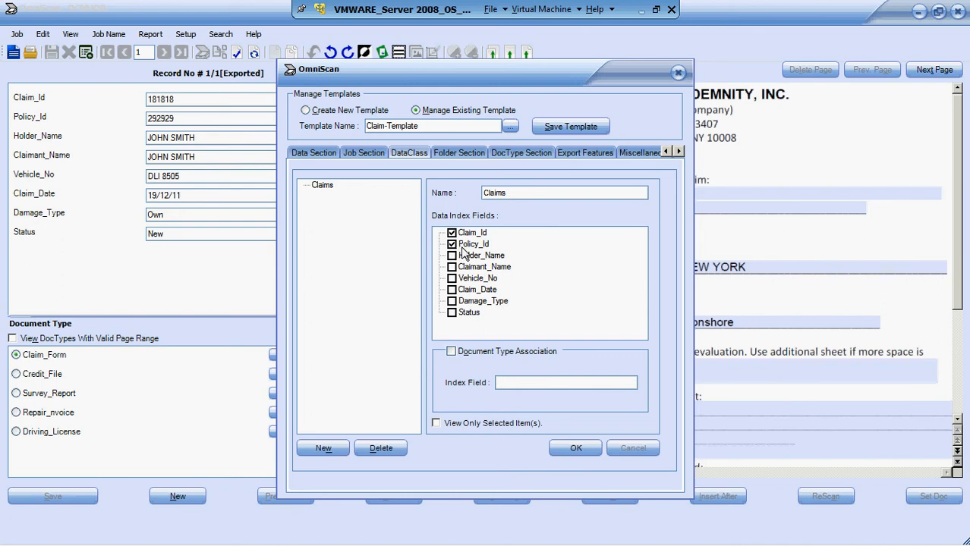
- Examine the template's folder settings, checking the field variables used for the folder name and root folder path
left_click(458, 154)
left_click(477, 195)
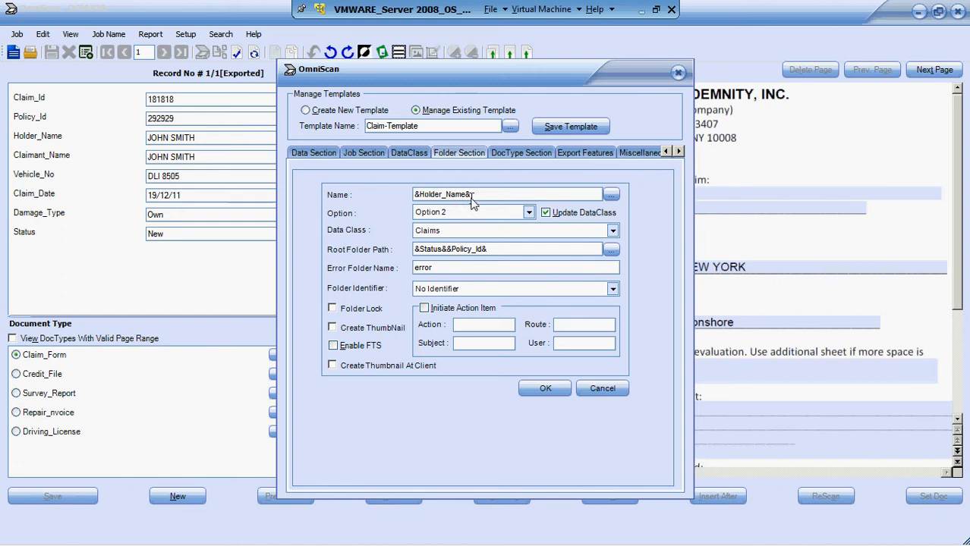
left_click_drag(475, 195, 415, 199)
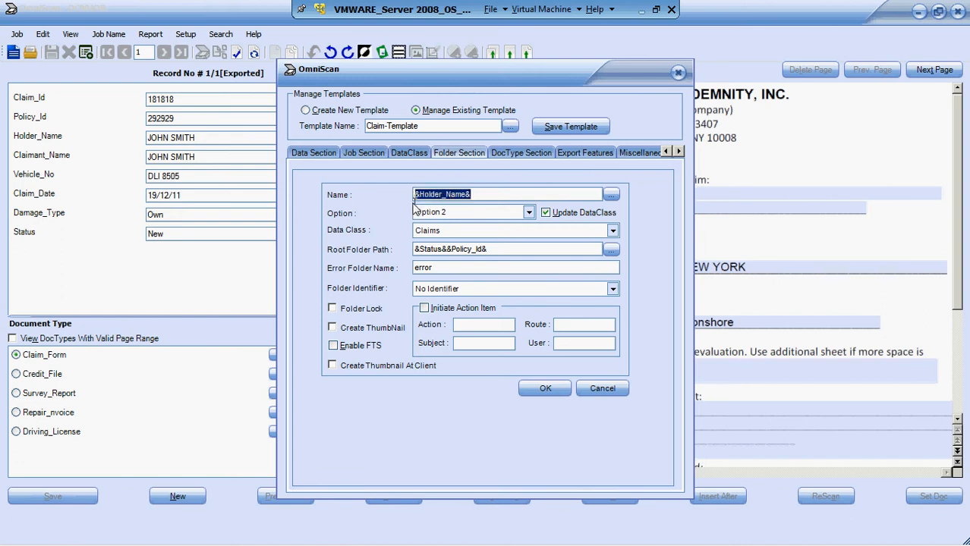
left_click(490, 249)
left_click_drag(489, 250, 402, 252)
left_click(438, 250)
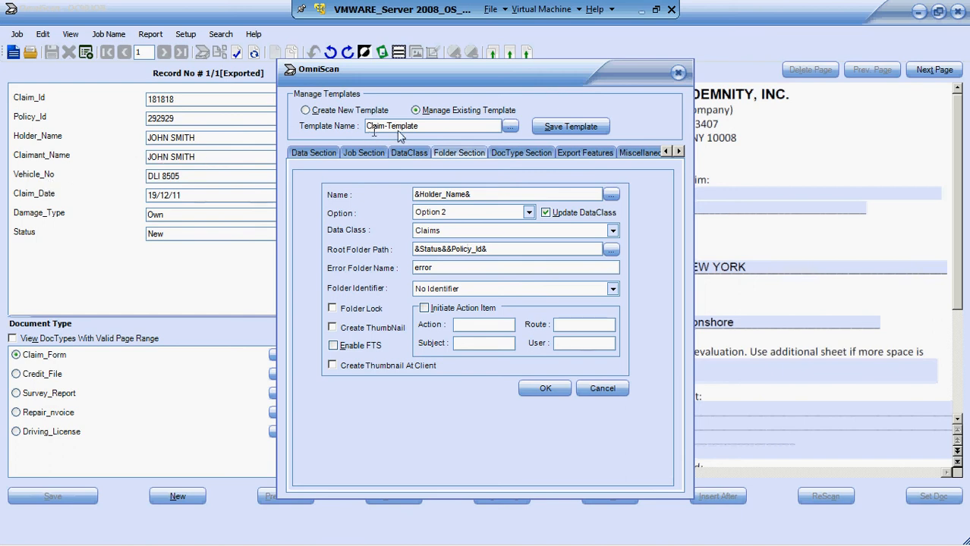
- Review the Claim_Id document type's name, display name and data class options, and close the template manager
left_click(516, 153)
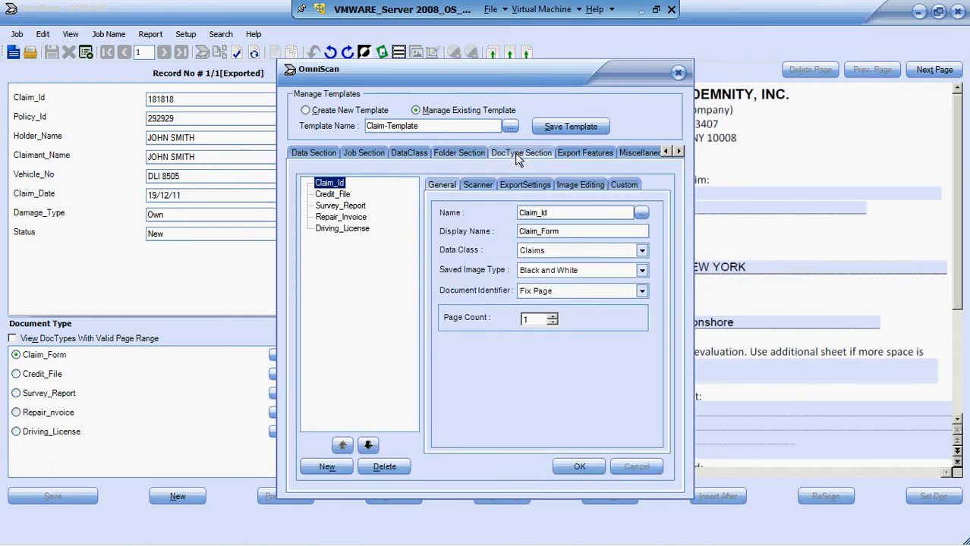
left_click(542, 217)
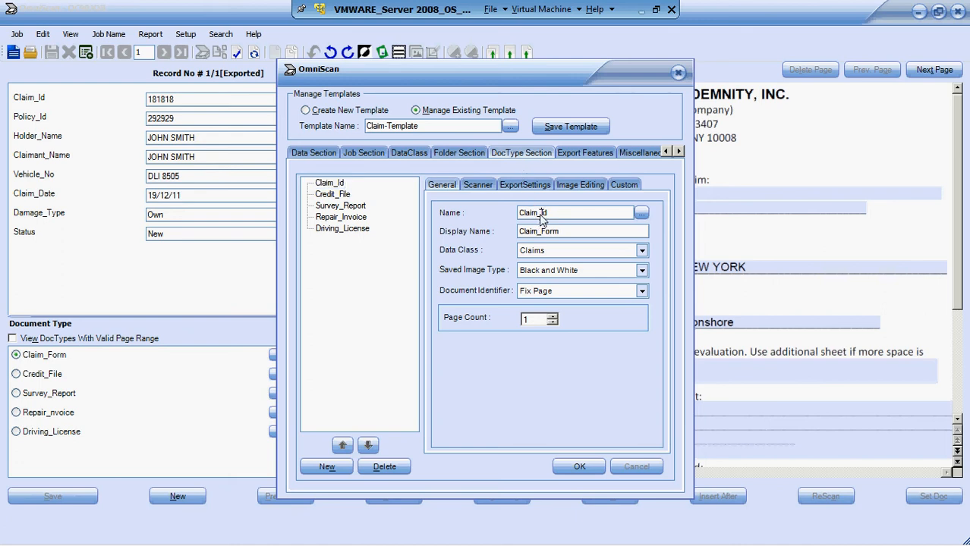
left_click(545, 255)
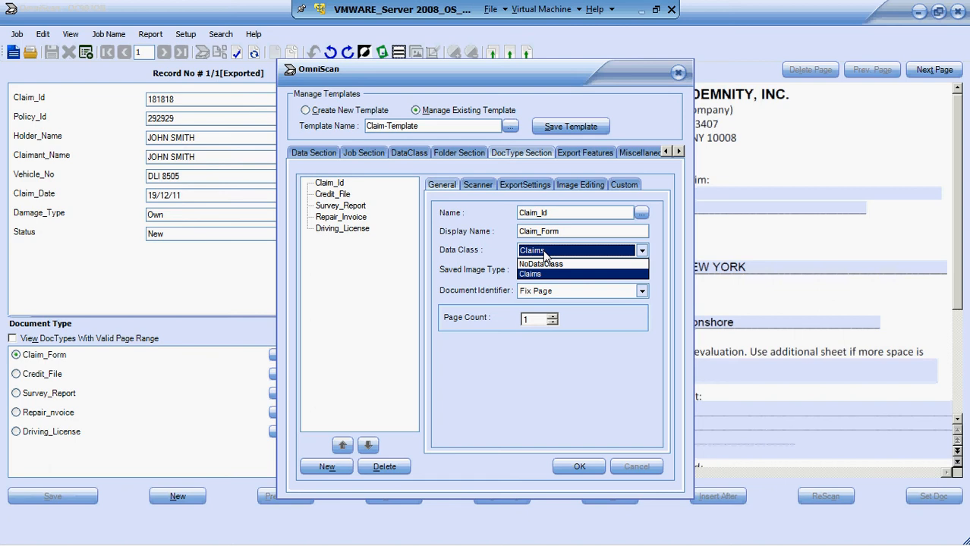
left_click(543, 254)
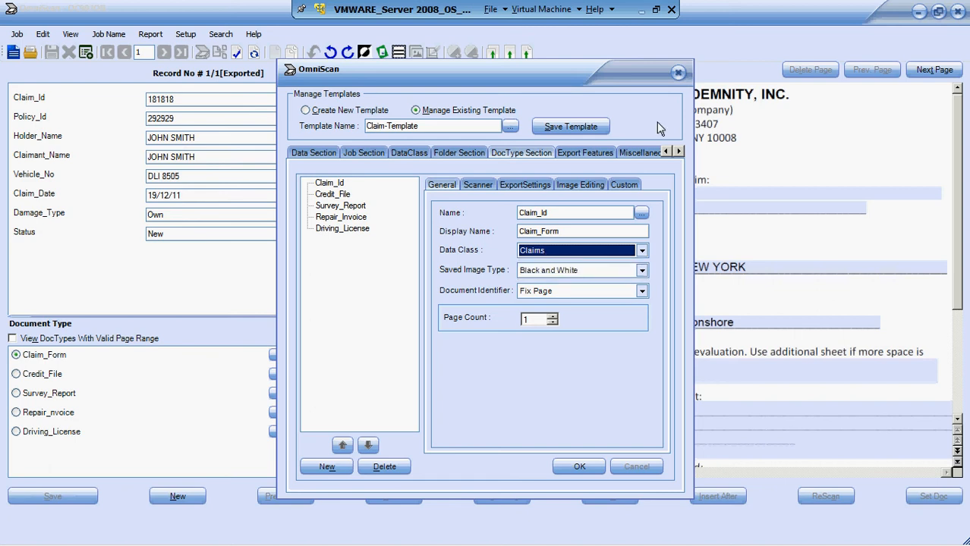
left_click(678, 73)
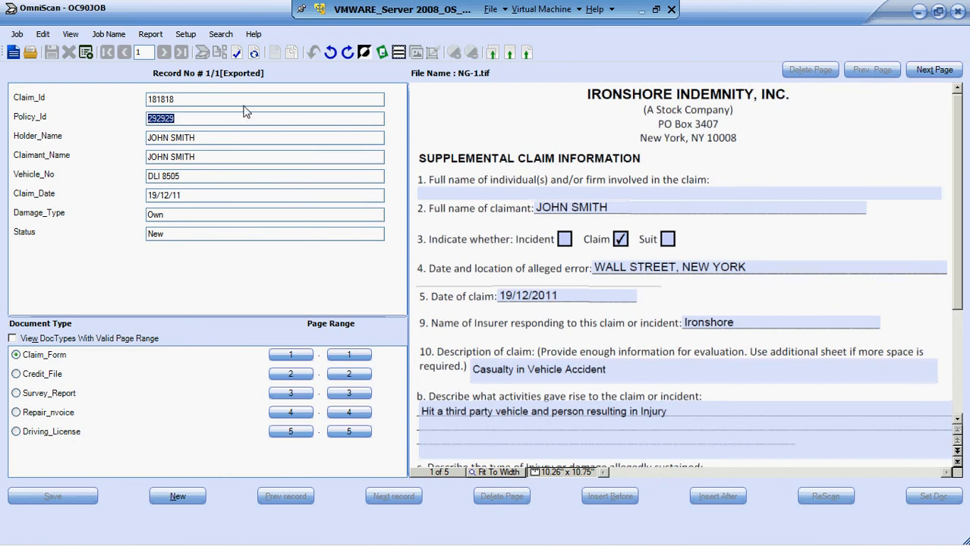
- Open the form for registering a SharePoint document library as a cabinet
left_click(187, 37)
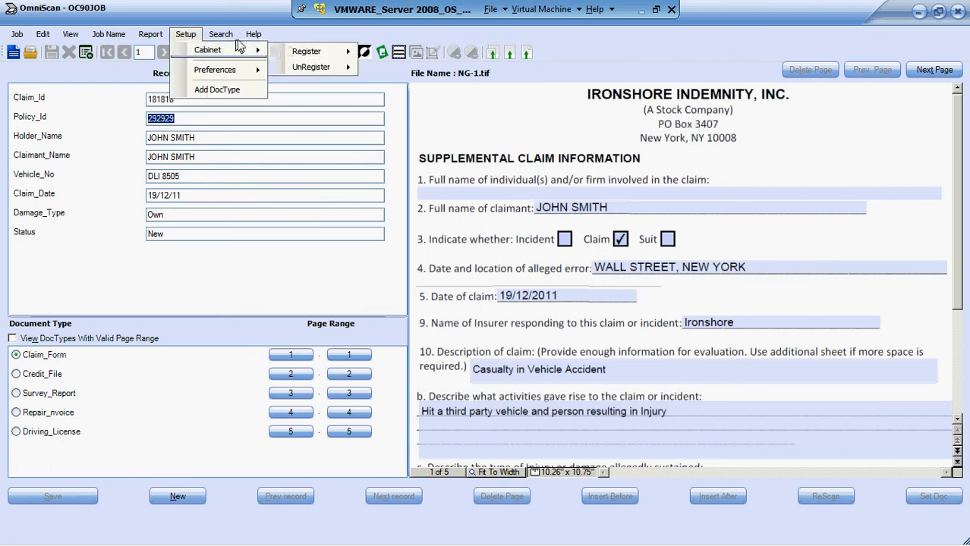
mouse_move(218, 39)
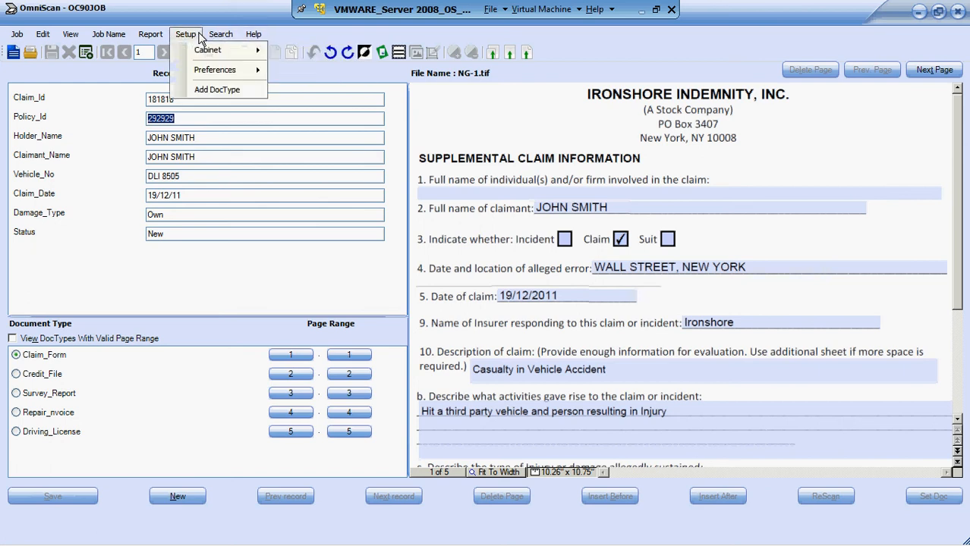
left_click(198, 35)
left_click(186, 34)
mouse_move(200, 53)
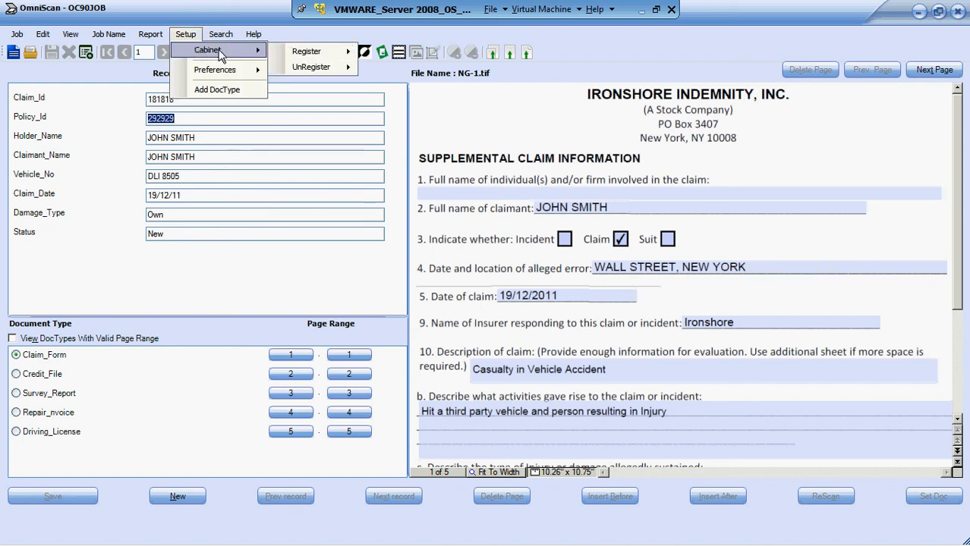
mouse_move(308, 58)
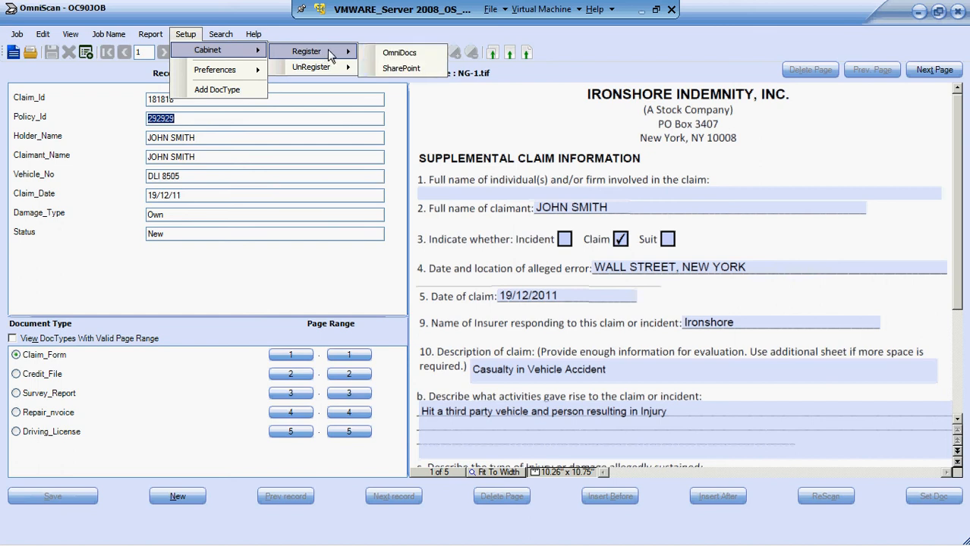
left_click(397, 70)
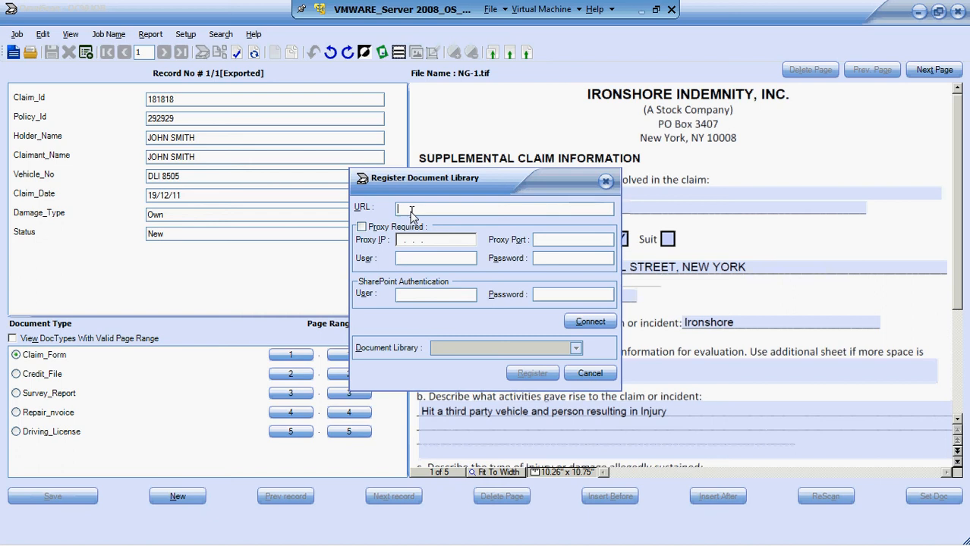
- Switch to Internet Explorer, open the omniscan site's home page and select its full web address for copying
key("alt+Tab")
key("alt+Tab")
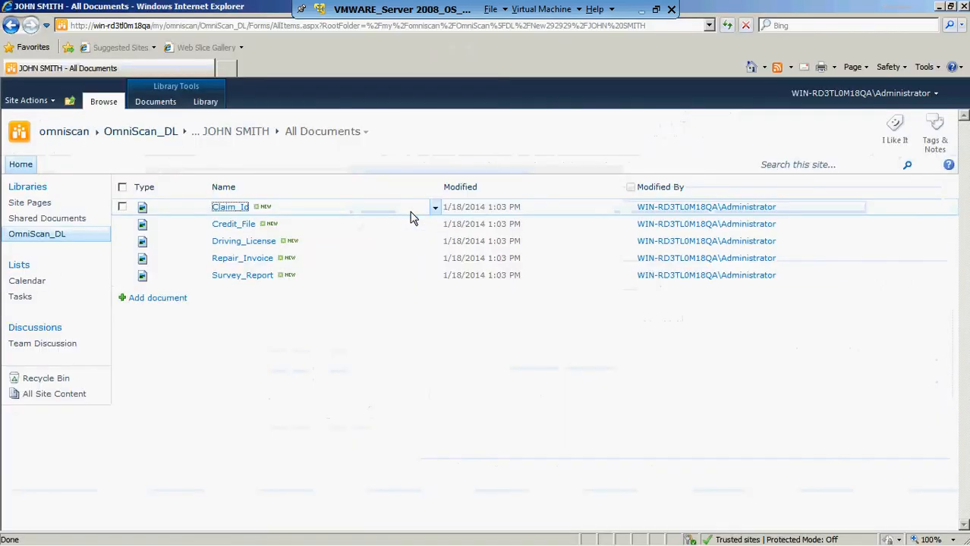
left_click(72, 136)
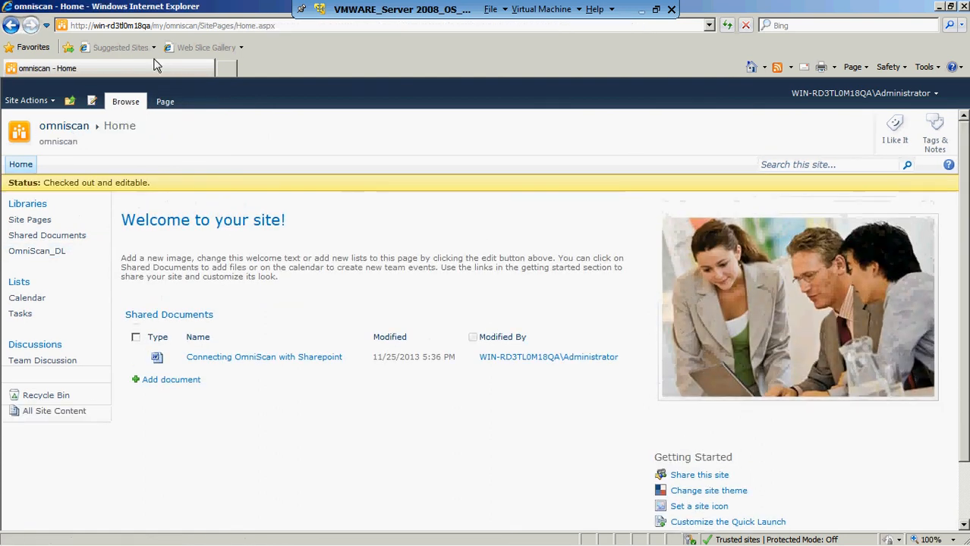
left_click(224, 24)
key("ctrl+c")
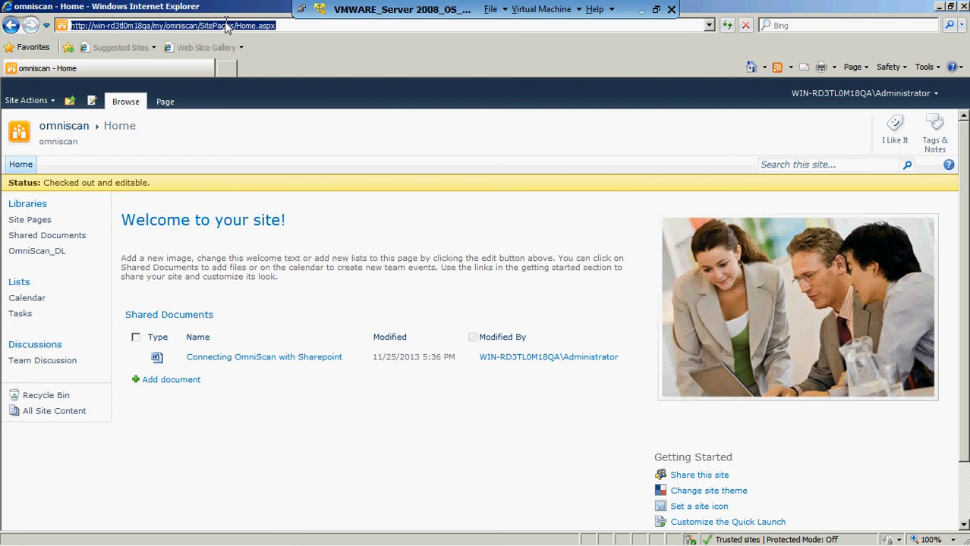
key("alt+Tab")
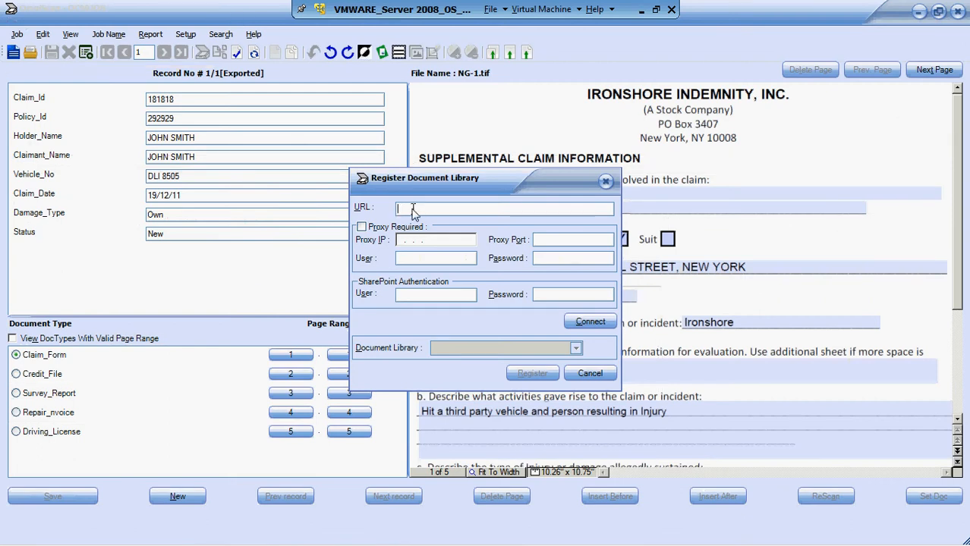
key("ctrl+v")
key("BackSpace")
key("BackSpace")
key("BackSpace")
key("BackSpace")
key("BackSpace")
key("BackSpace")
key("BackSpace")
key("BackSpace")
key("BackSpace")
key("BackSpace")
key("BackSpace")
key("BackSpace")
key("BackSpace")
key("BackSpace")
key("BackSpace")
key("BackSpace")
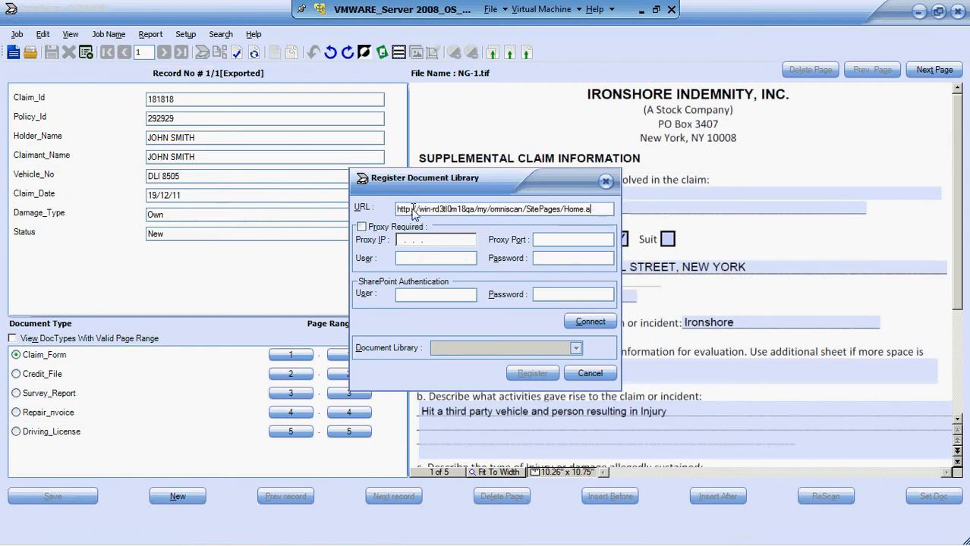
key("BackSpace")
key("BackSpace")
key("BackSpace")
- Enter administrator as the SharePoint authentication user with the account password, and connect to the site
left_click(400, 295)
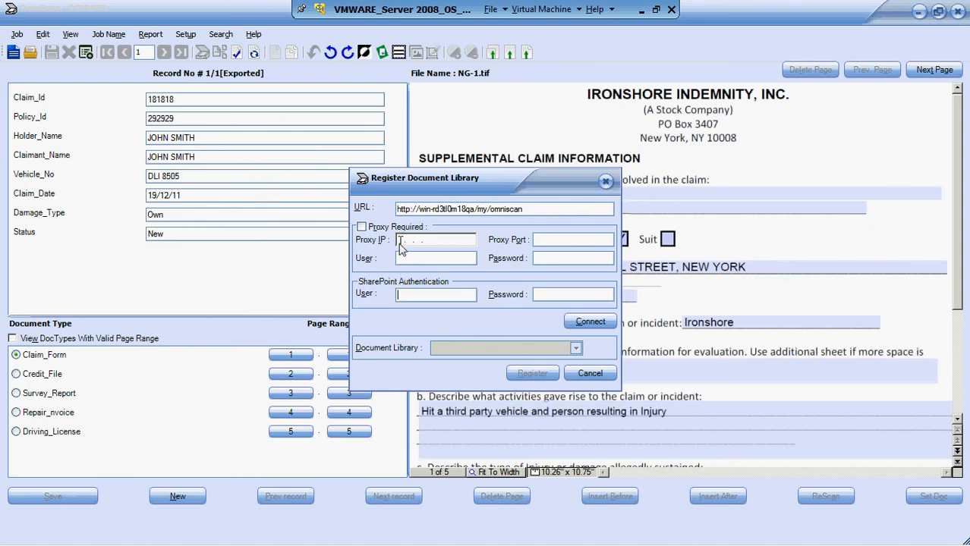
left_click(414, 294)
type("administrator")
key("Tab")
type("***********")
left_click(586, 321)
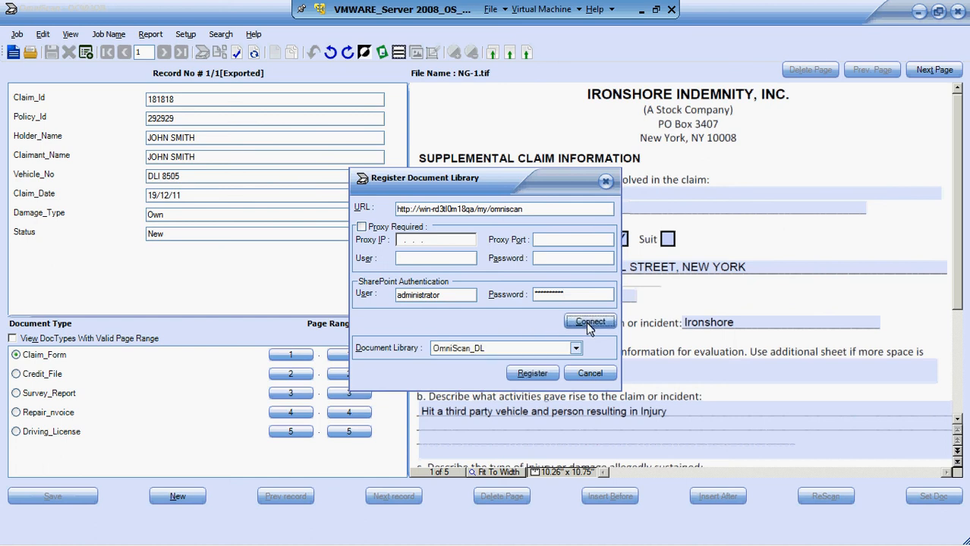
- Choose OmniScan_DL as the document library for registration and close the form
left_click(577, 350)
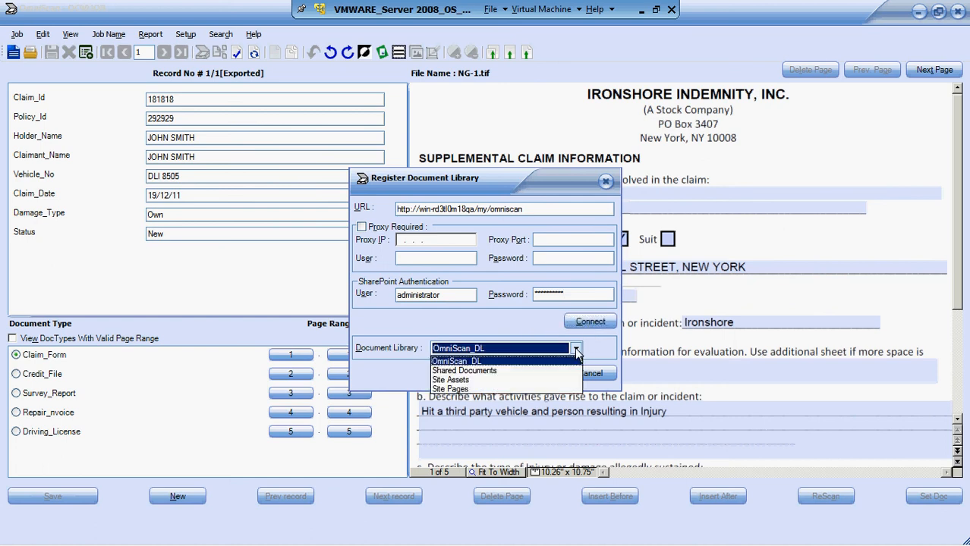
left_click(473, 362)
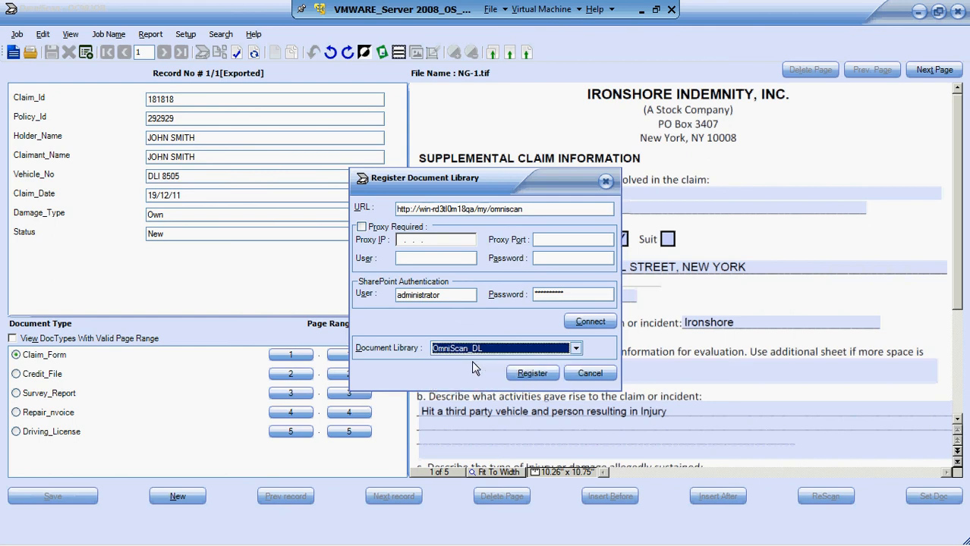
left_click(534, 375)
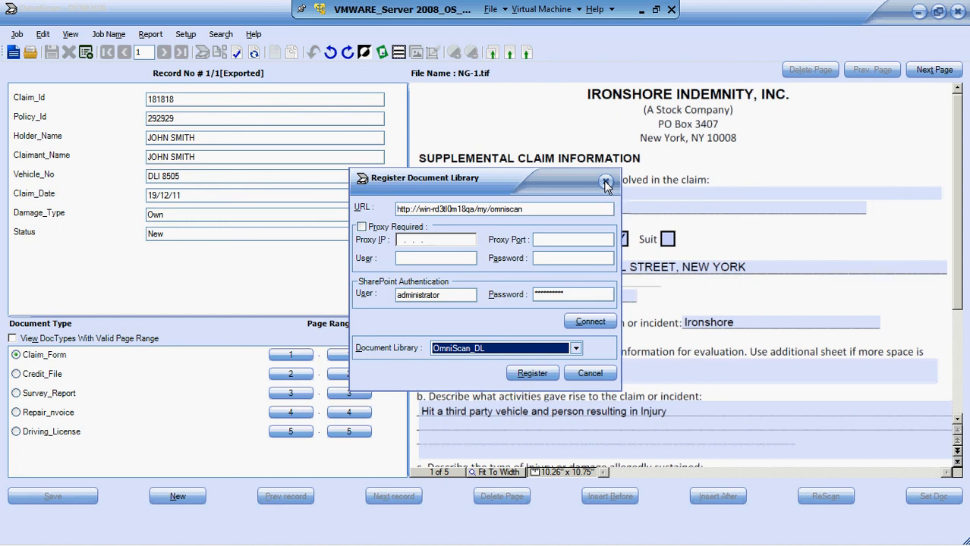
left_click(606, 182)
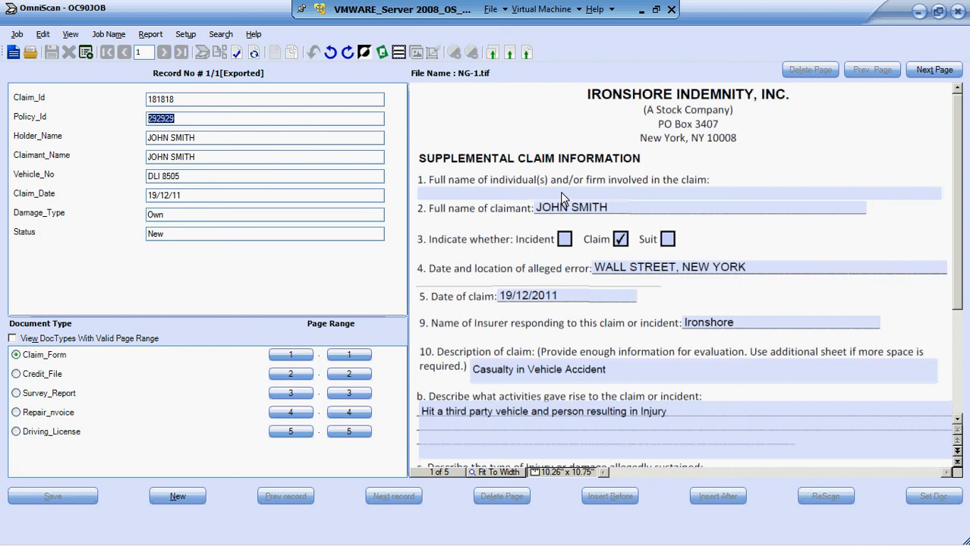
- Review the available image cleanup commands, including rotate, deskew, despeckle, black border removal and invert
left_click(43, 36)
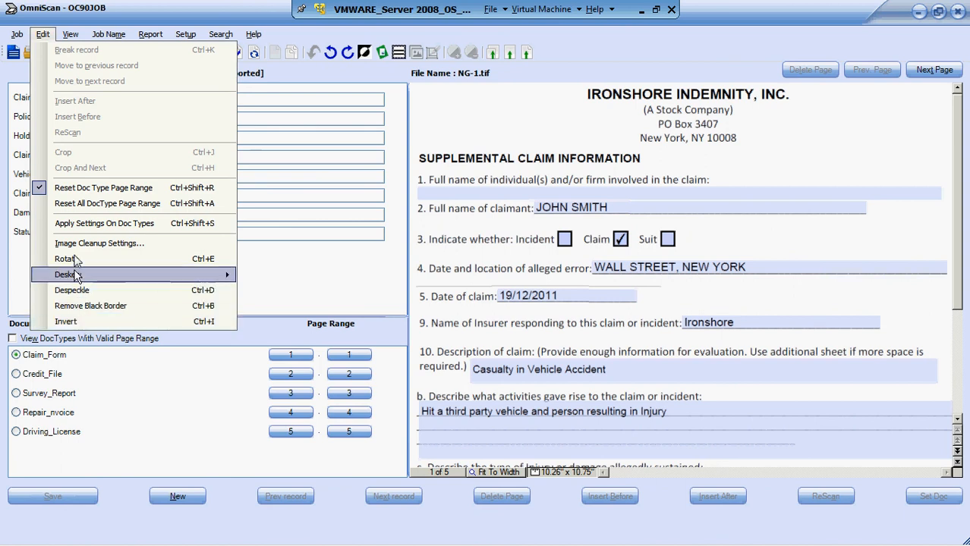
mouse_move(73, 281)
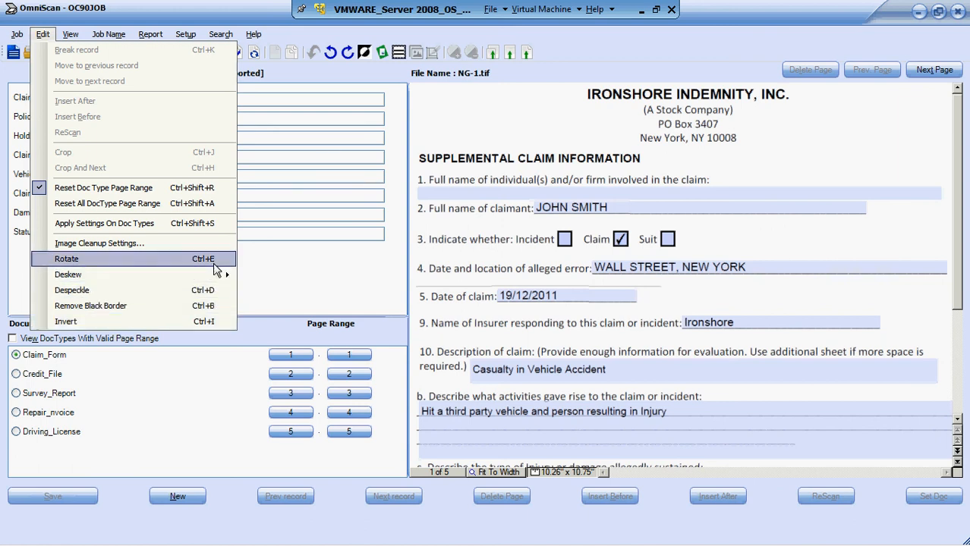
left_click(328, 272)
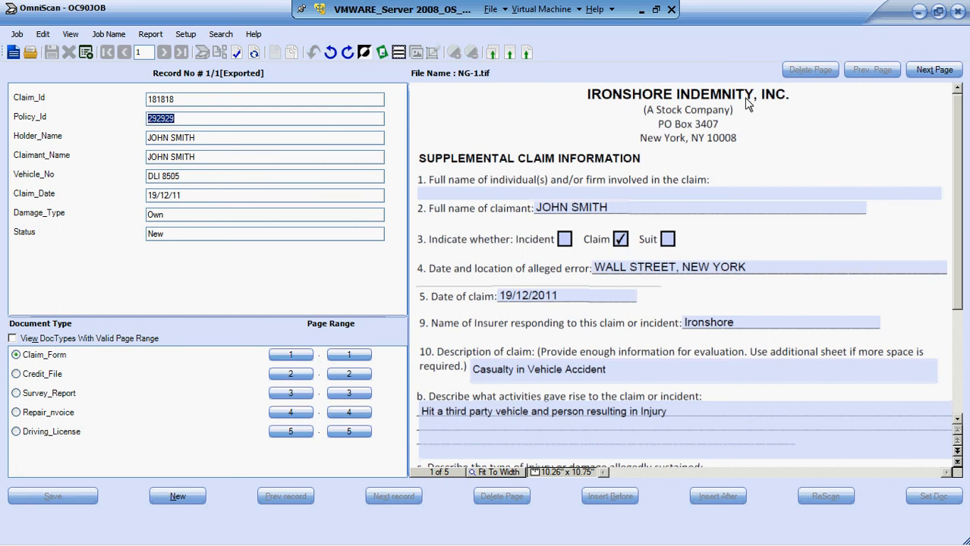
- Minimize the virtual machine and switch to the PowerPoint slide show about Omni Scan 3.0 and SharePoint
key("alt+Tab")
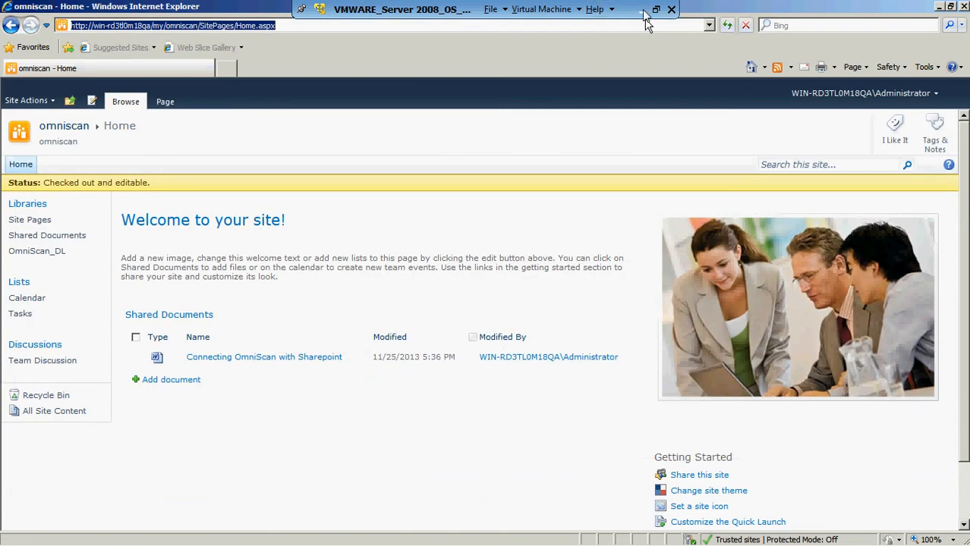
left_click(644, 11)
key("alt+Tab")
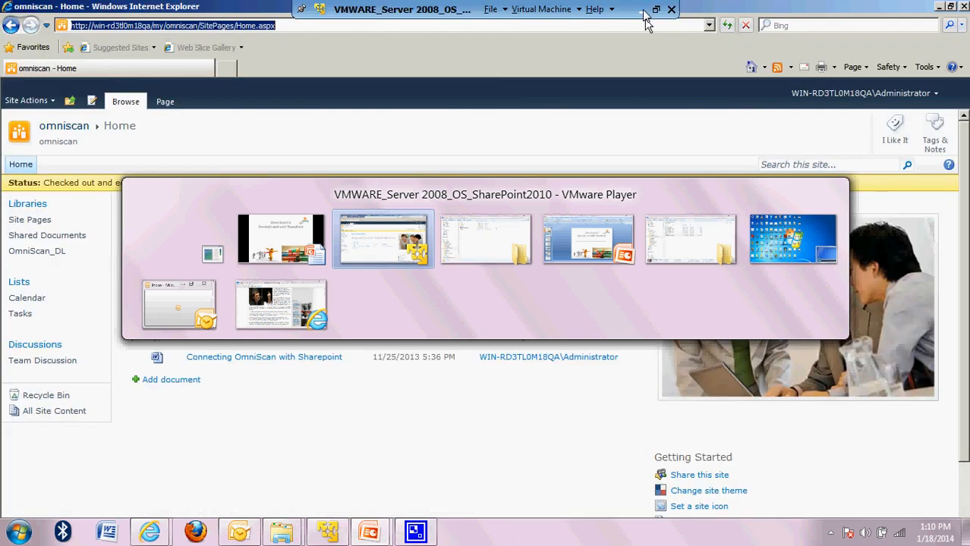
key("alt+Tab")
key("alt+Tab")
key("alt+Tab")
key("alt+Tab")
key("alt+Tab")
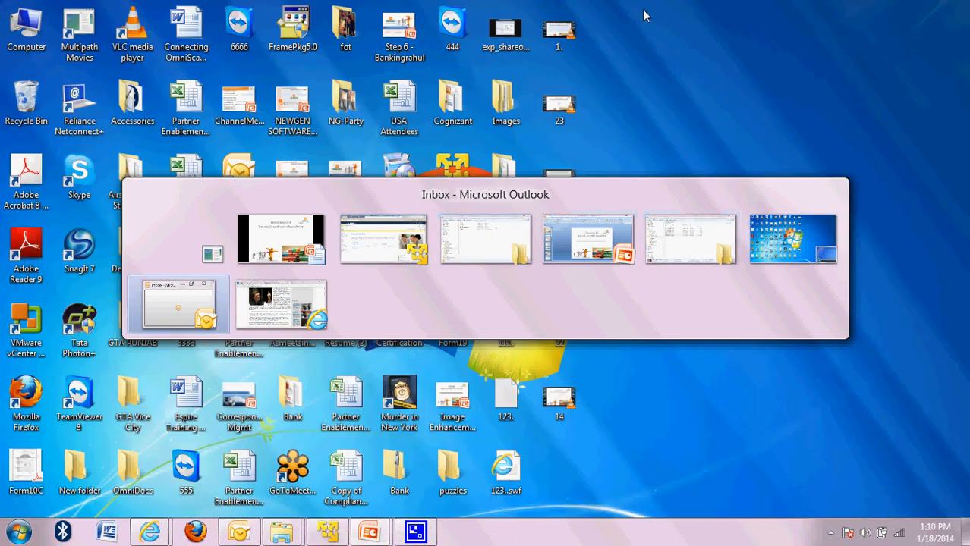
key("alt+Tab")
key("alt+Tab")
key("alt+Tab")
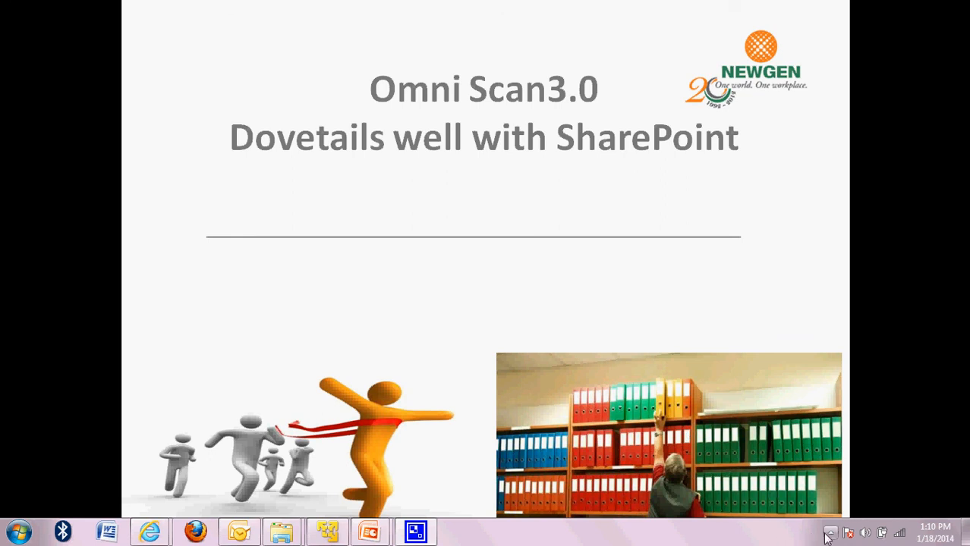
right_click(831, 536)
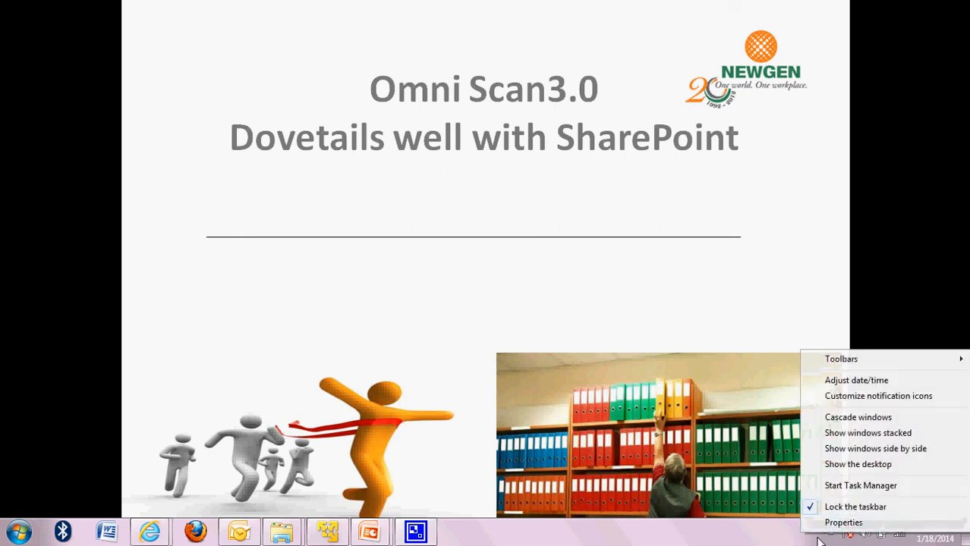
left_click(791, 533)
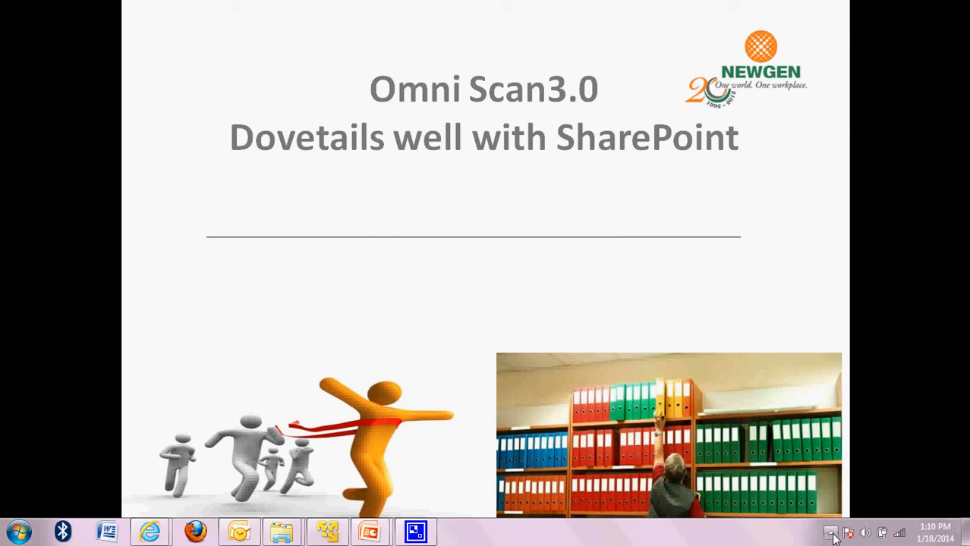
left_click(830, 534)
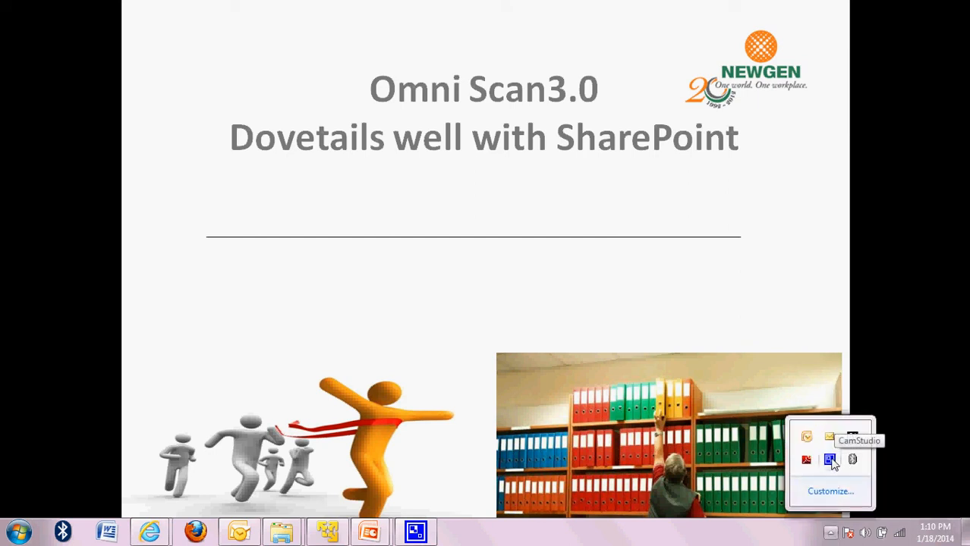